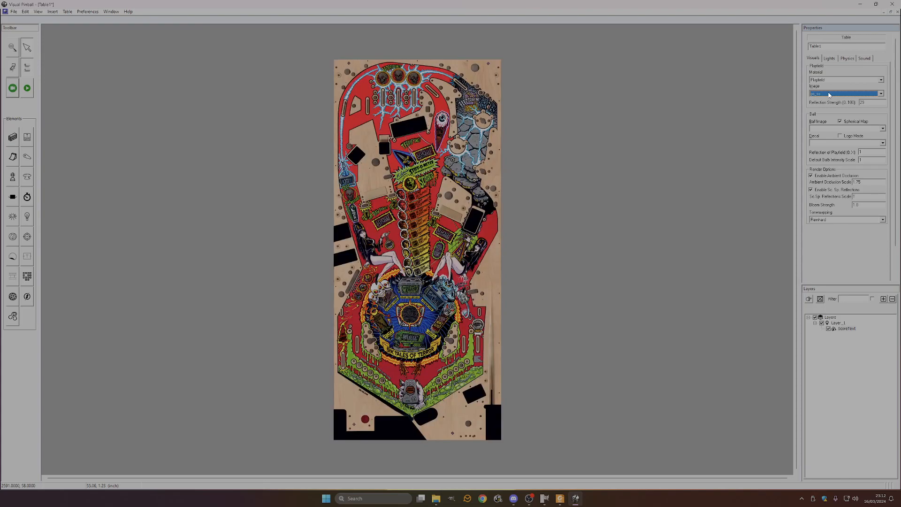
Step: Set the table's playfield image to the line-drawing blueprint
scroll(828, 95, up, 1)
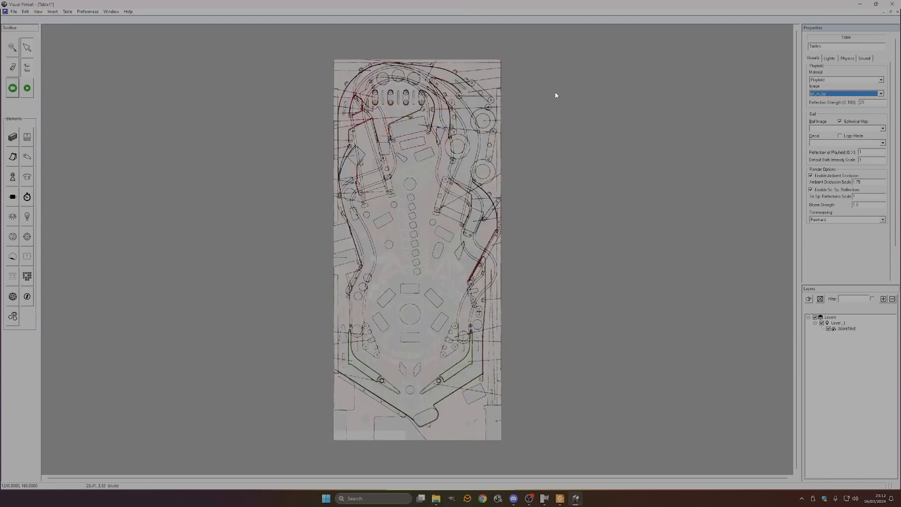
click(500, 159)
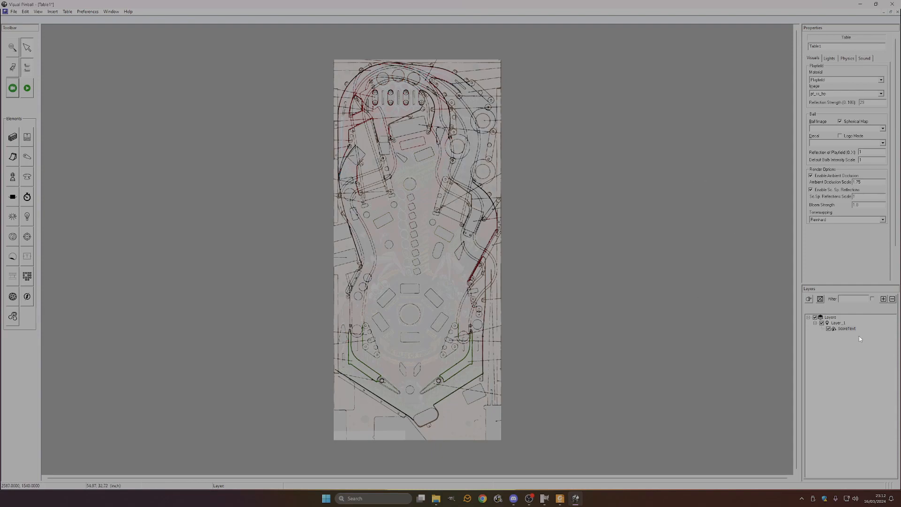
Step: Rename the table's only layer as "Main Layer"
click(816, 323)
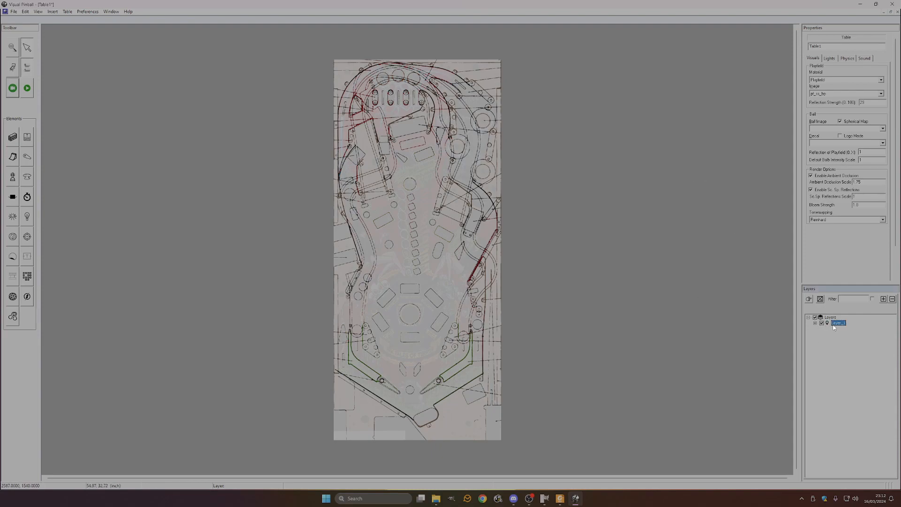
click(815, 324)
click(817, 323)
click(838, 323)
text(Main Layer)
key(Return)
Step: Place a flipper at each of the two flipper positions, giving the right one start angle -121 and end angle -70
click(27, 157)
click(378, 377)
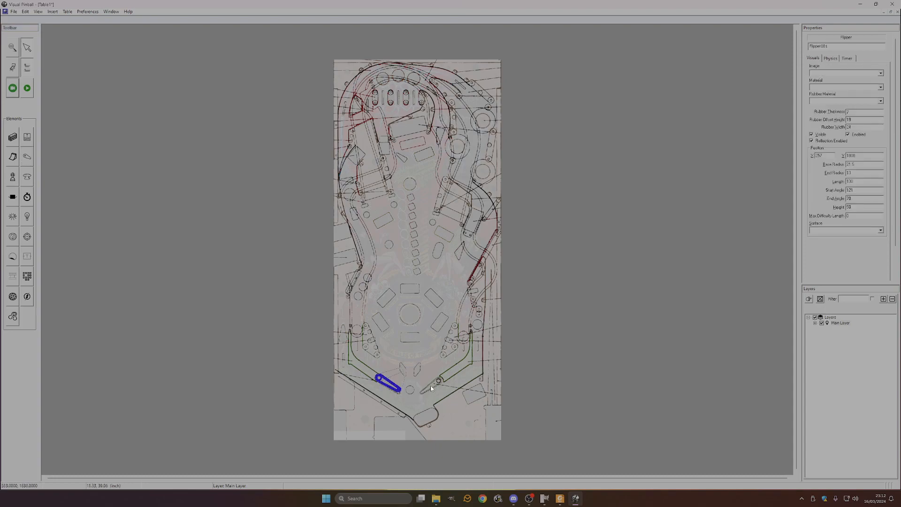
click(27, 156)
click(438, 381)
click(864, 190)
text(-)
key(Return)
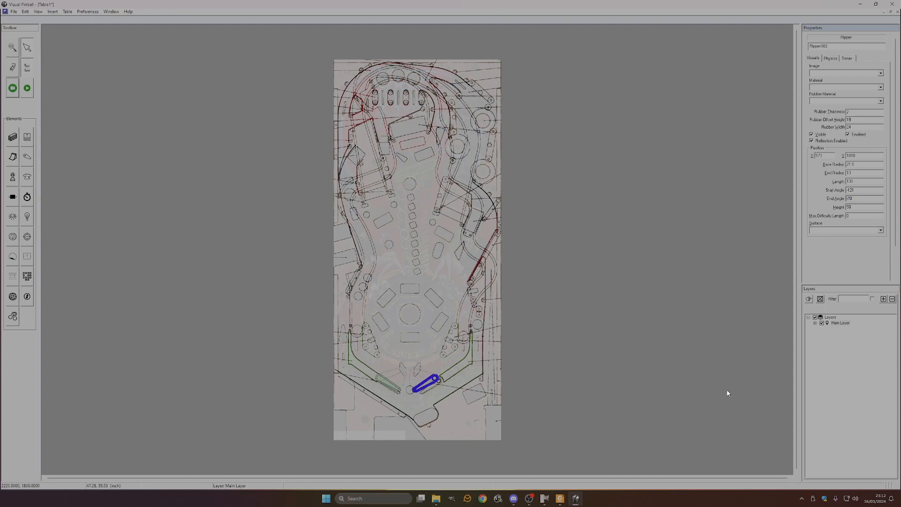
Step: Show the elements as outlines and move the right flipper so its pivot sits on the blueprint's right flipper pivot
scroll(400, 412, up, 4)
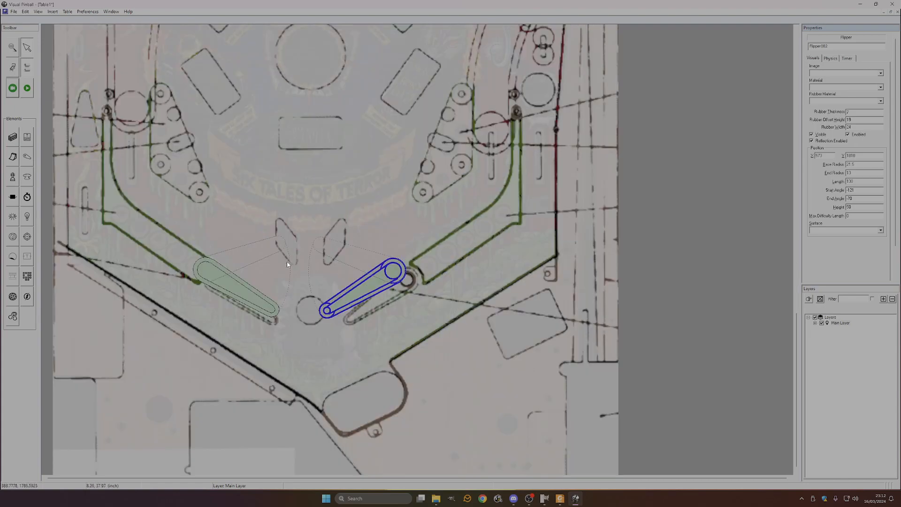
click(32, 12)
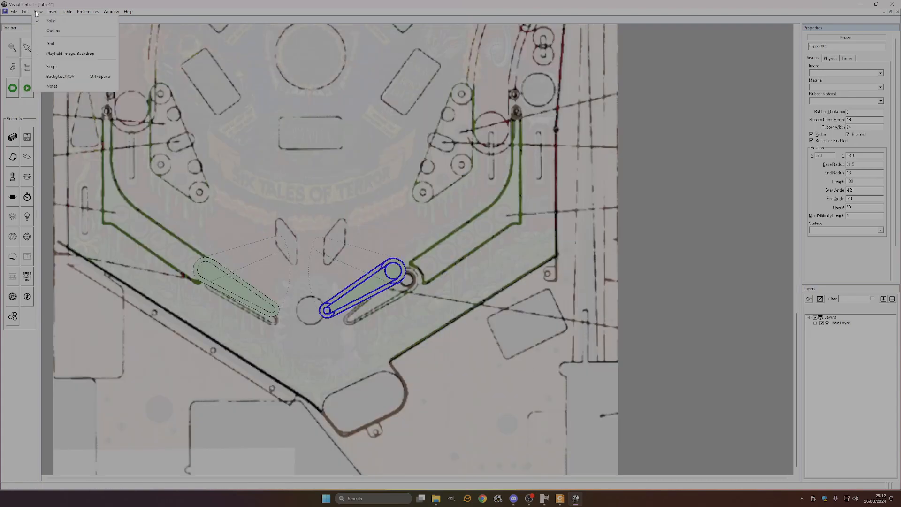
click(49, 35)
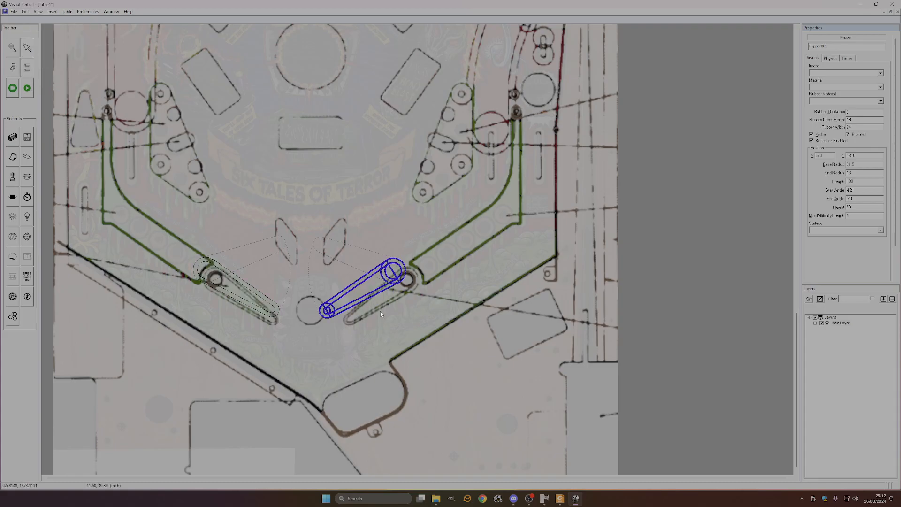
scroll(402, 281, up, 2)
drag(431, 237, 461, 253)
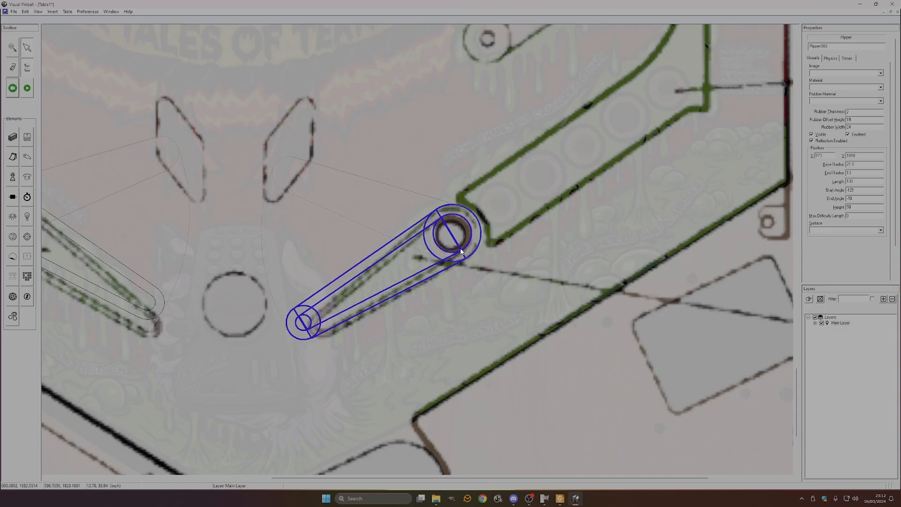
scroll(461, 253, down, 1)
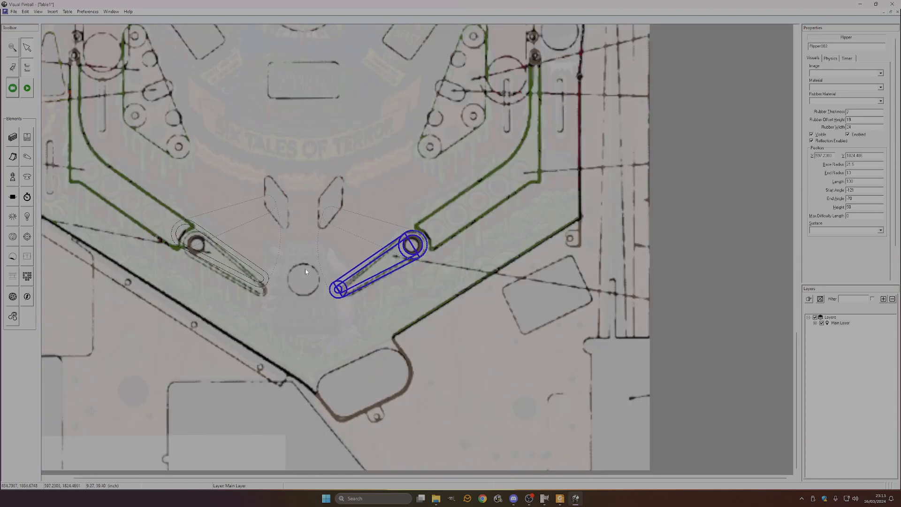
Step: Move the left flipper so its pivot sits on the blueprint's left flipper pivot
scroll(251, 258, up, 2)
scroll(205, 246, down, 1)
scroll(642, 222, up, 1)
scroll(459, 262, up, 1)
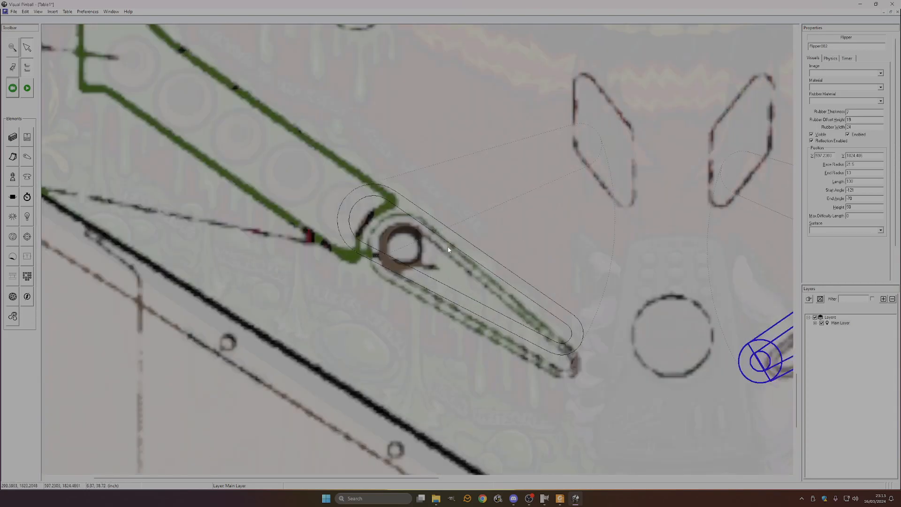
click(450, 254)
drag(451, 254, 435, 244)
scroll(557, 255, down, 3)
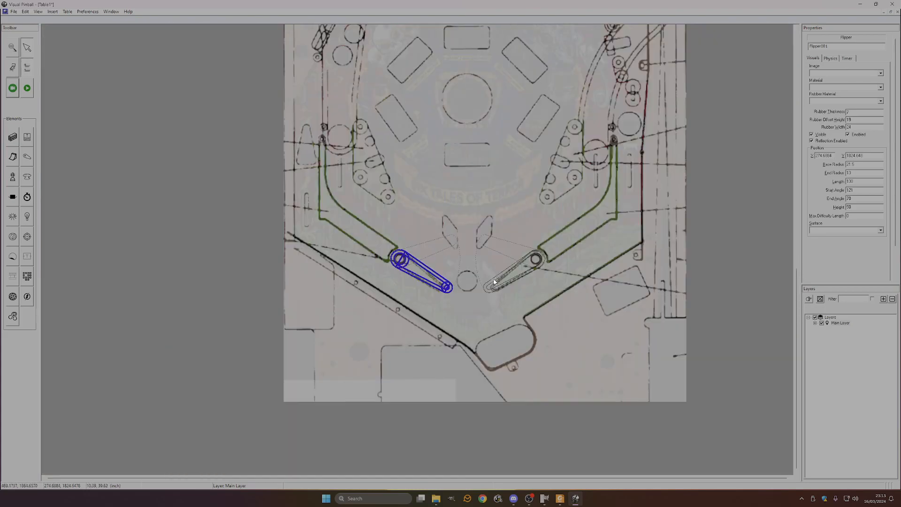
Step: Select both flippers together and lock them in place
scroll(494, 281, up, 2)
click(405, 298)
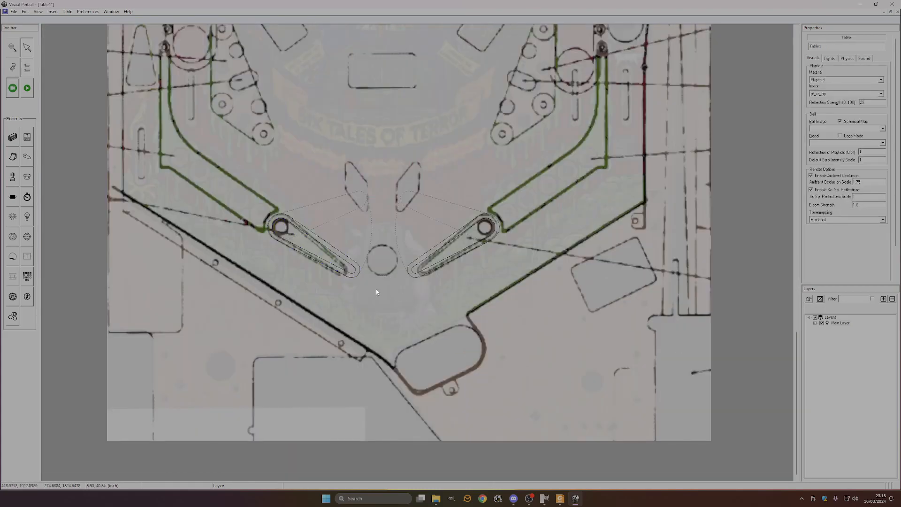
click(353, 270)
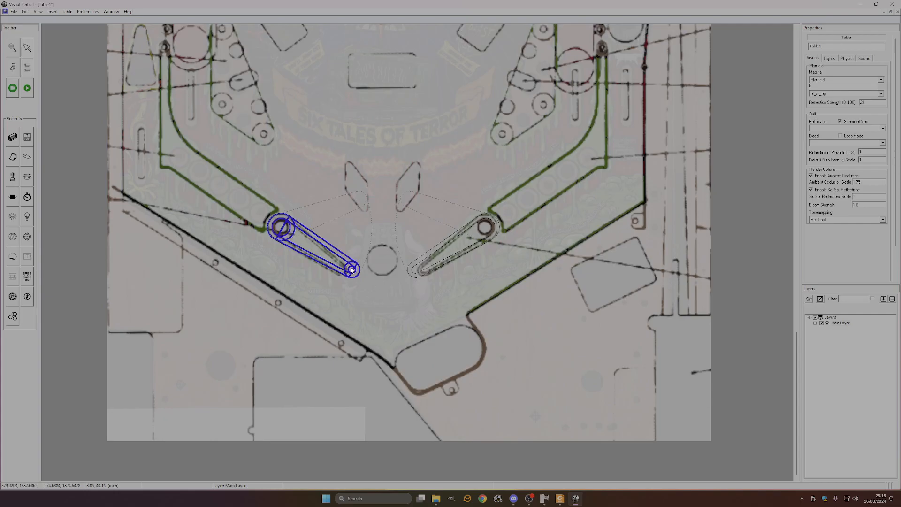
ctrl+click(422, 264)
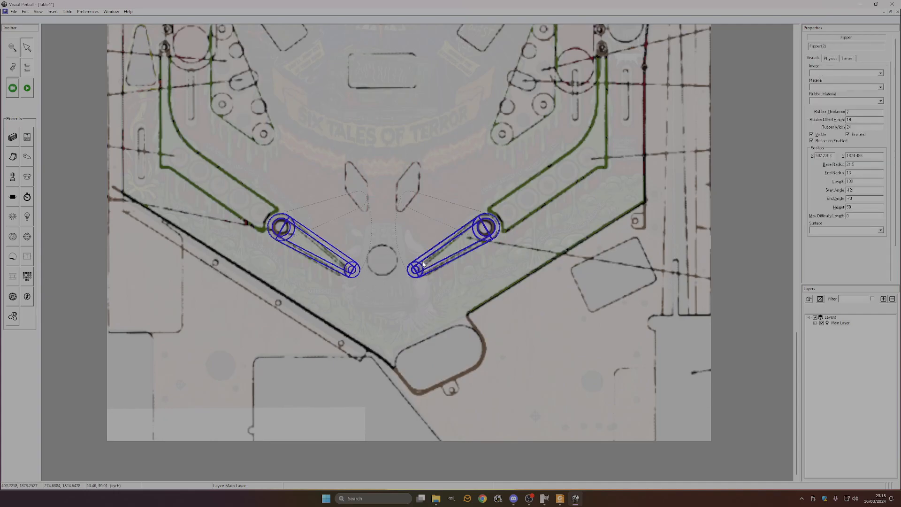
right_click(423, 264)
click(449, 399)
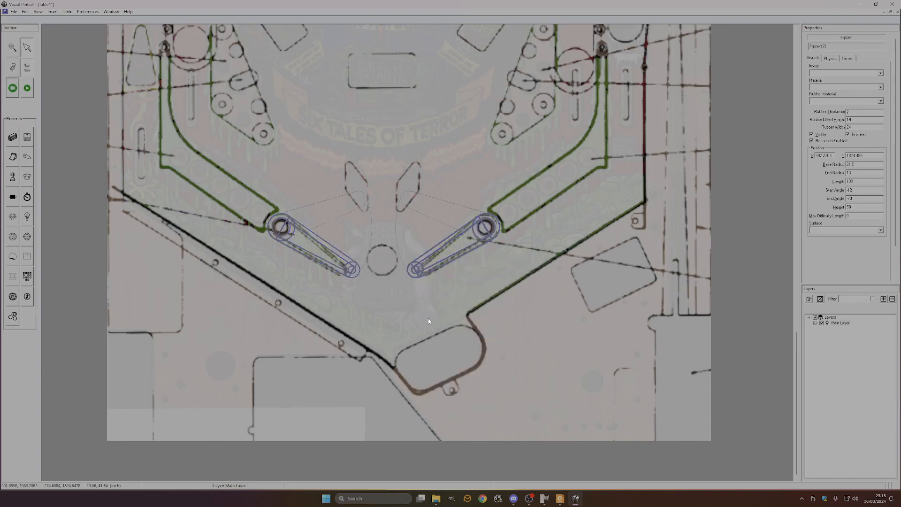
click(381, 245)
click(354, 264)
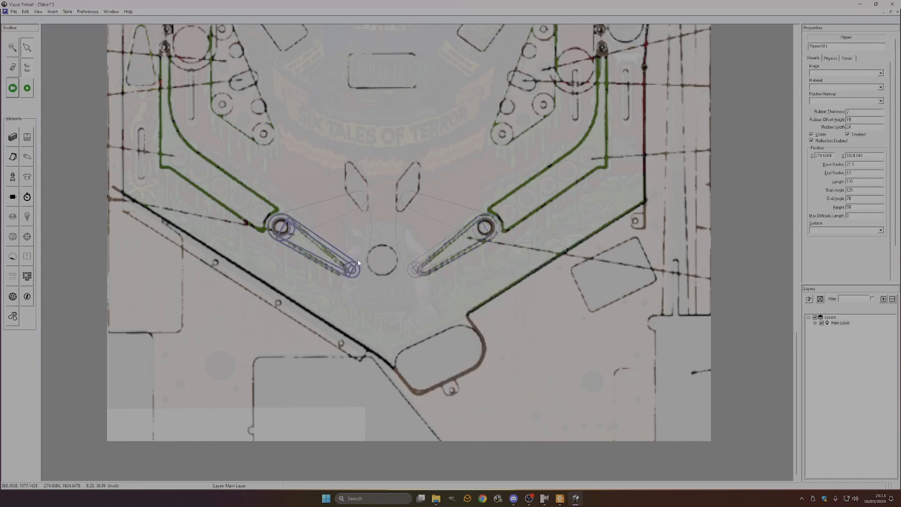
click(367, 262)
Step: Place a wall over the left lane guide in solid display and move its two upper corners to the guide's top end
scroll(431, 227, down, 3)
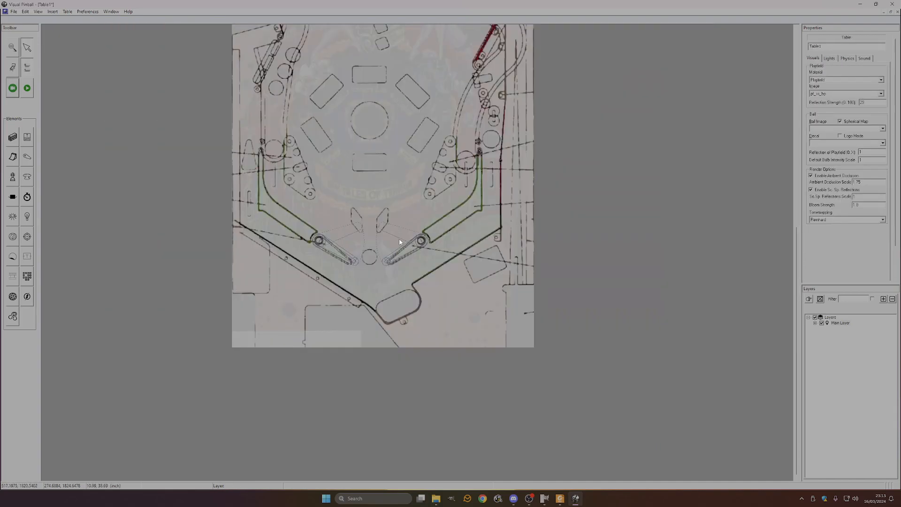
scroll(364, 215, up, 2)
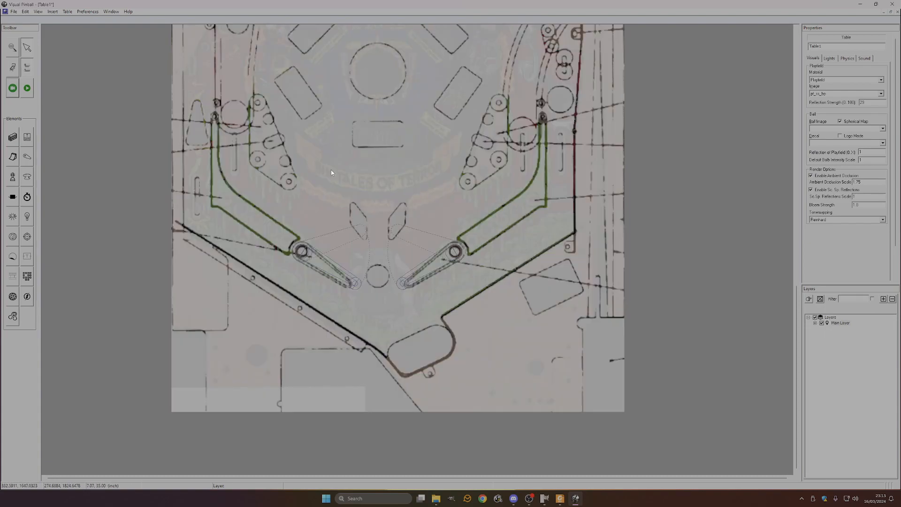
click(13, 137)
click(228, 204)
drag(228, 204, 241, 204)
click(38, 12)
click(50, 20)
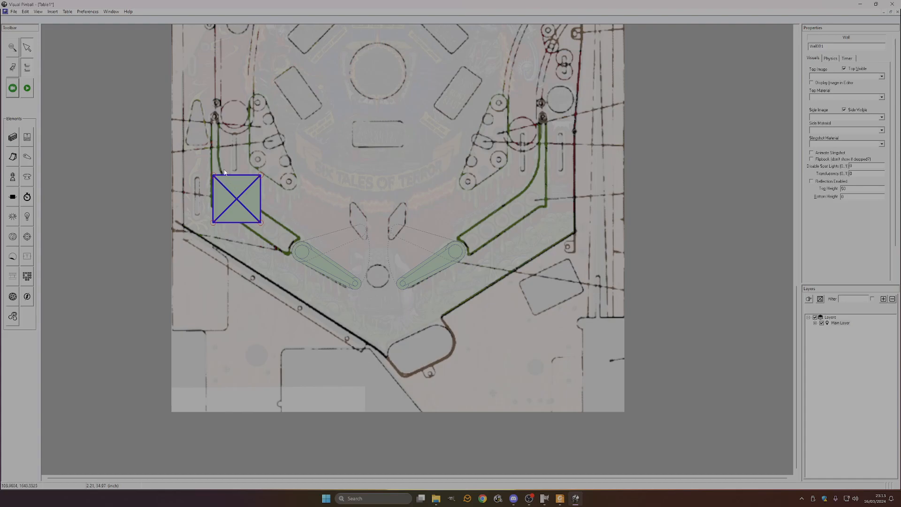
drag(213, 175, 214, 122)
drag(261, 176, 219, 121)
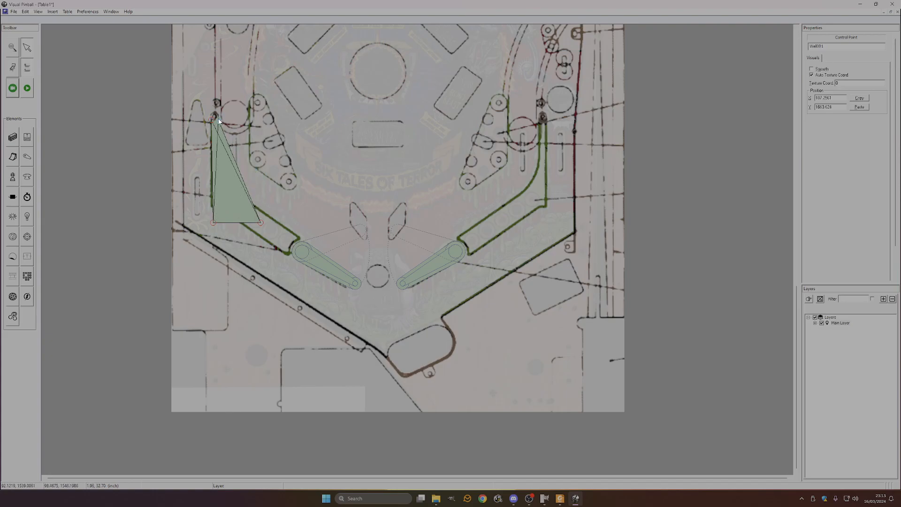
Step: Check the wall's edges against the blueprint in outline display and return to solid display
click(51, 12)
mouse_move(41, 12)
click(53, 31)
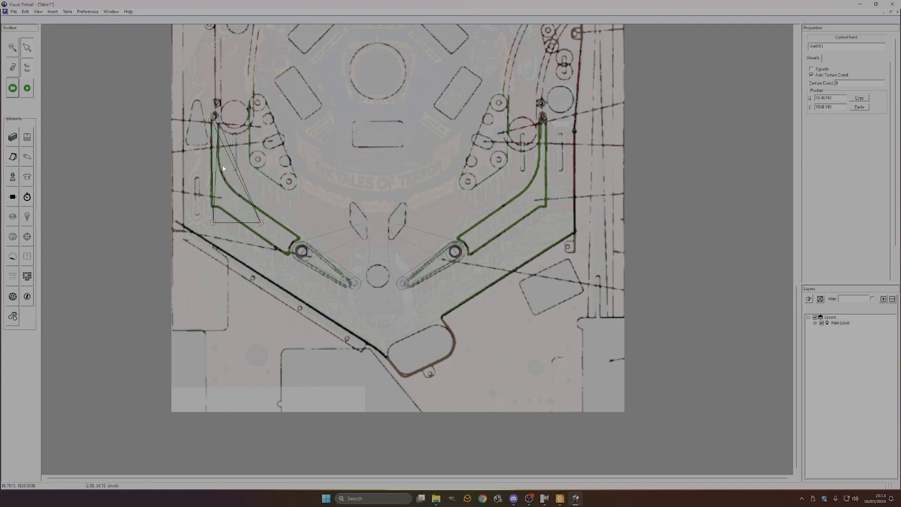
scroll(237, 205, up, 2)
click(414, 245)
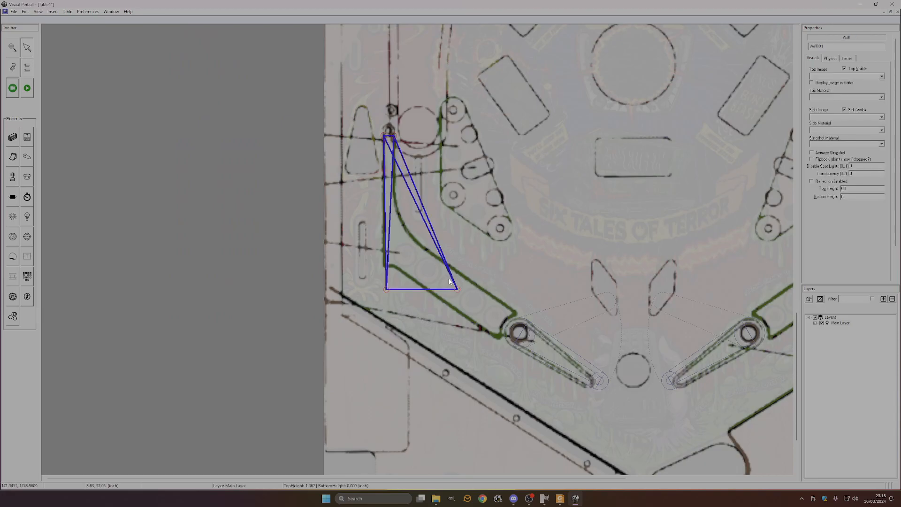
click(38, 12)
click(51, 23)
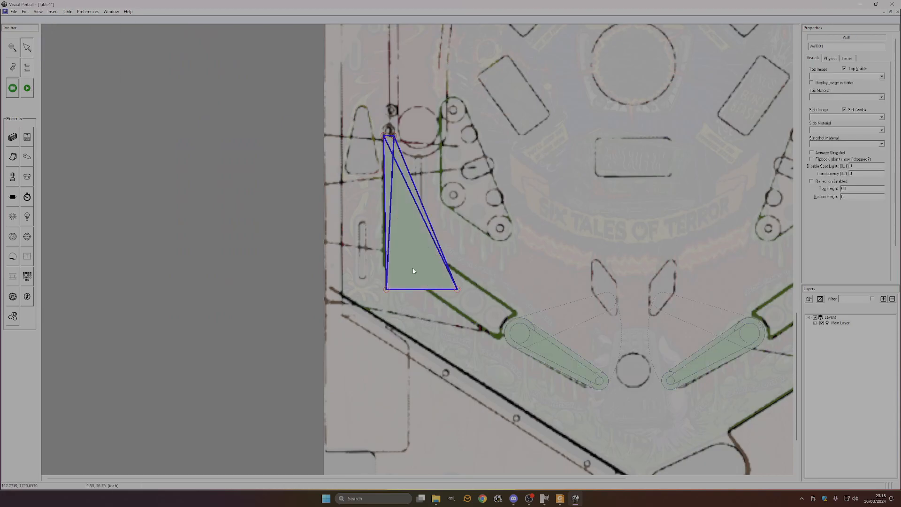
Step: Move the wall's lower corners to the guide's flipper end and outer bend, and realign its upper-left corner with the blueprint
click(458, 289)
drag(459, 290, 514, 313)
drag(387, 291, 383, 265)
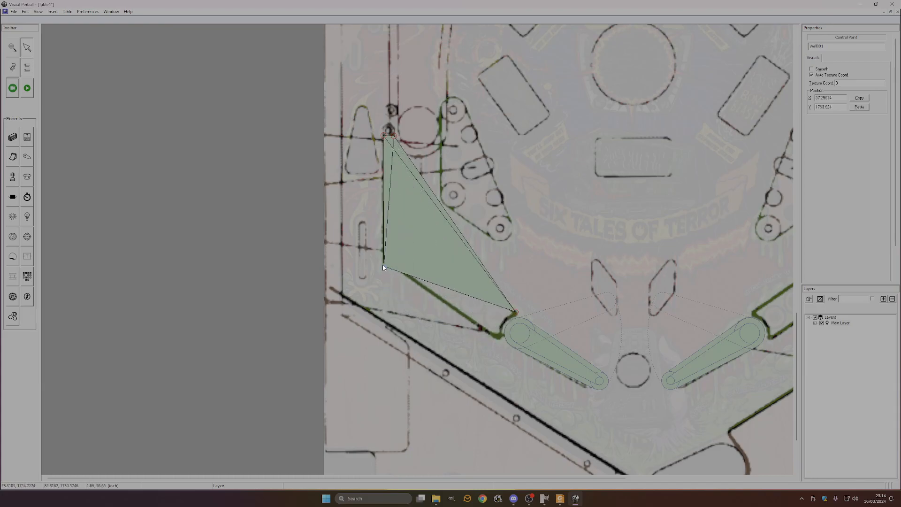
scroll(377, 191, up, 3)
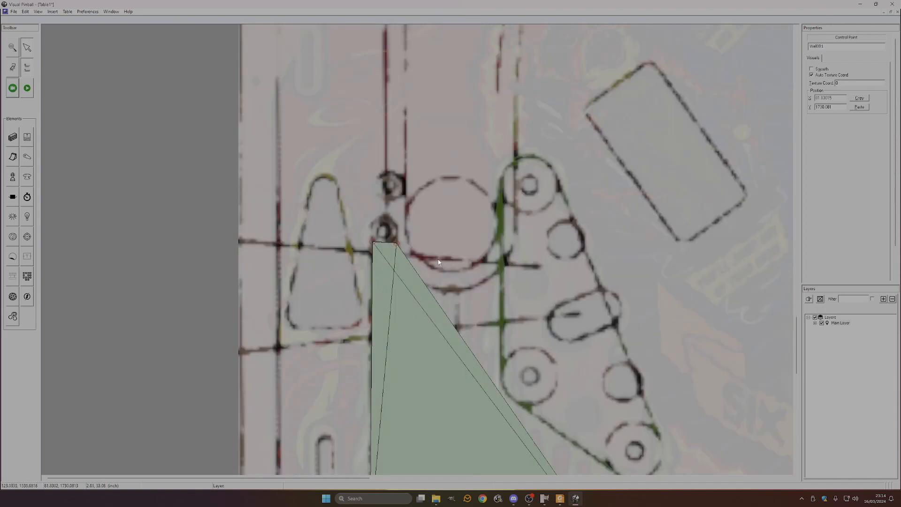
drag(377, 247, 397, 239)
Step: Add a control point on the wall's bottom edge and move it to the guide's lower corner beside the left flipper
scroll(458, 294, down, 3)
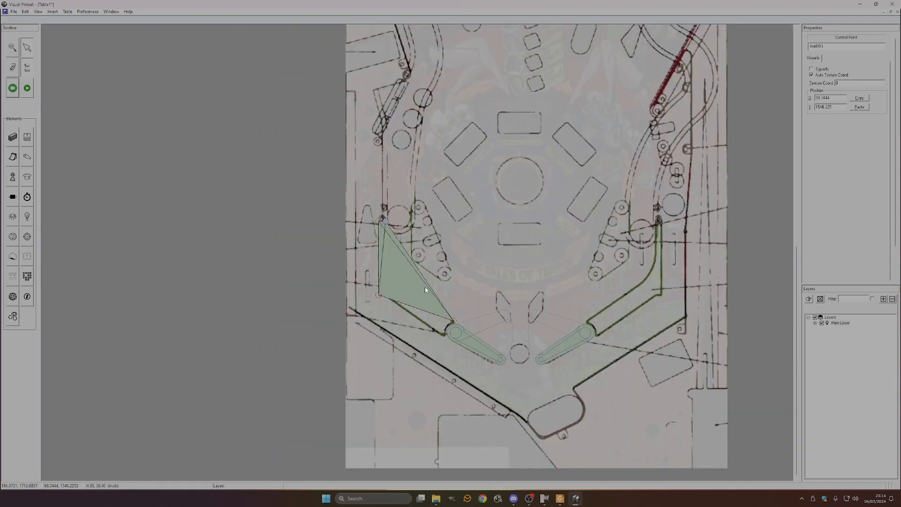
scroll(426, 291, up, 1)
click(426, 251)
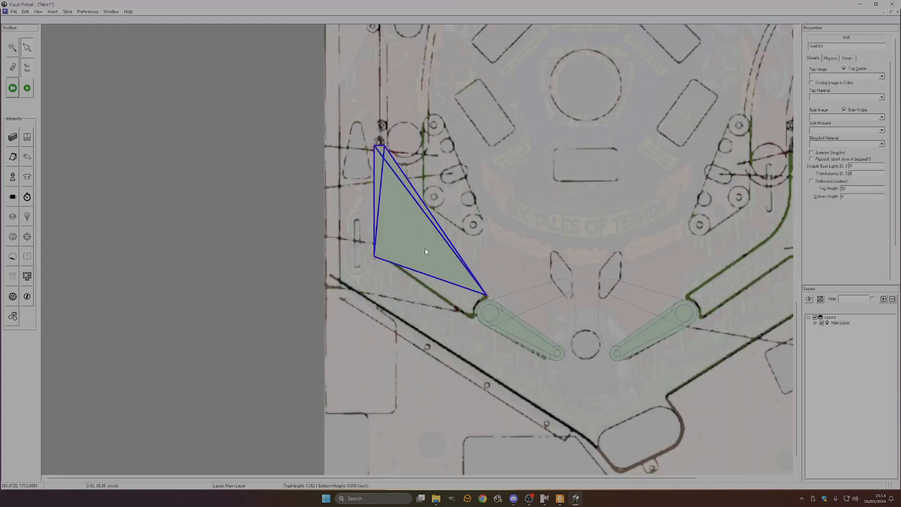
right_click(426, 276)
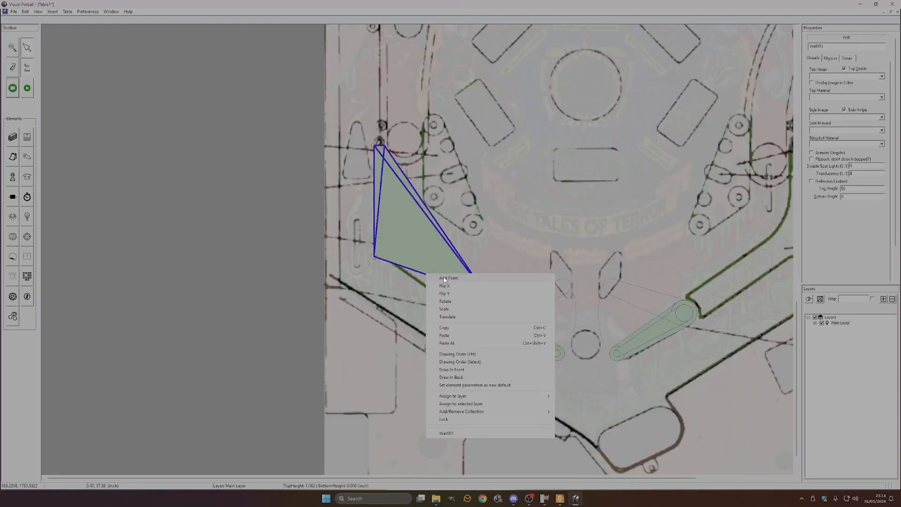
click(444, 278)
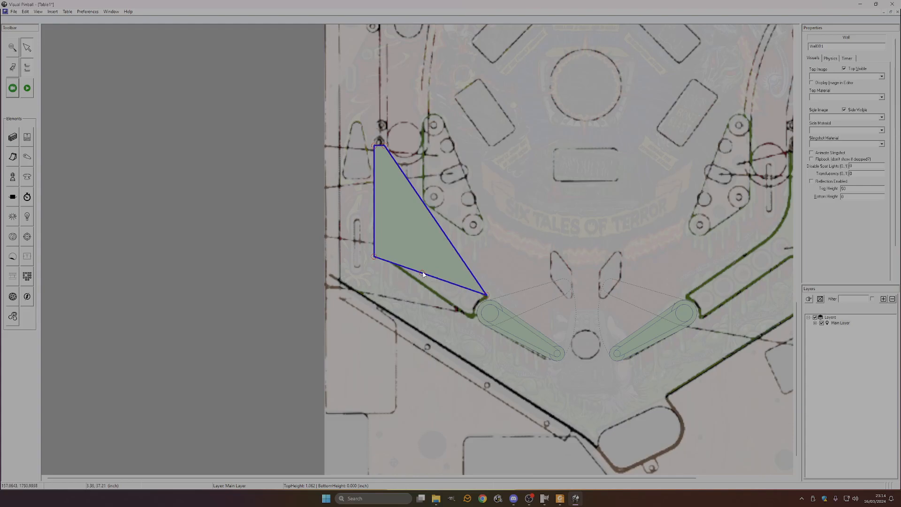
click(422, 273)
drag(426, 277, 470, 317)
Step: Add a control point on the wall's long inner edge and move it to the guide's inner bend
right_click(437, 235)
click(440, 227)
drag(440, 229, 401, 232)
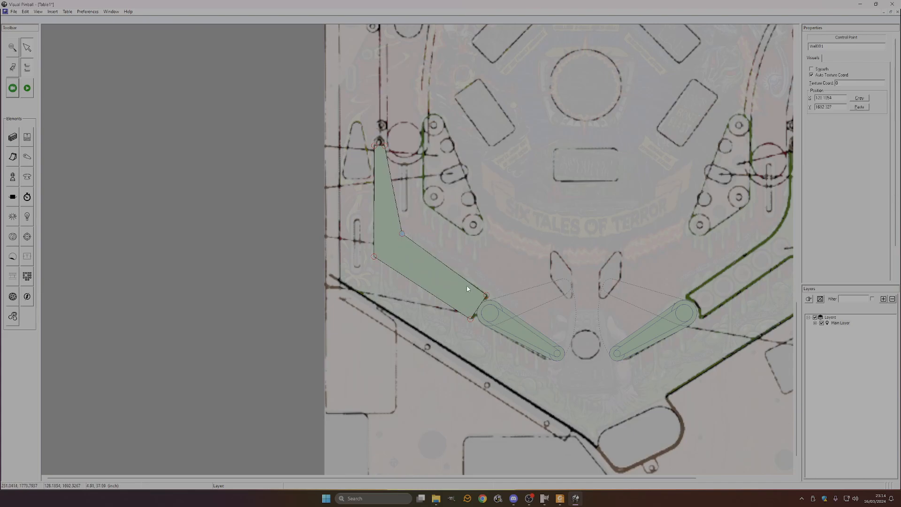
scroll(481, 297, up, 1)
scroll(361, 89, down, 1)
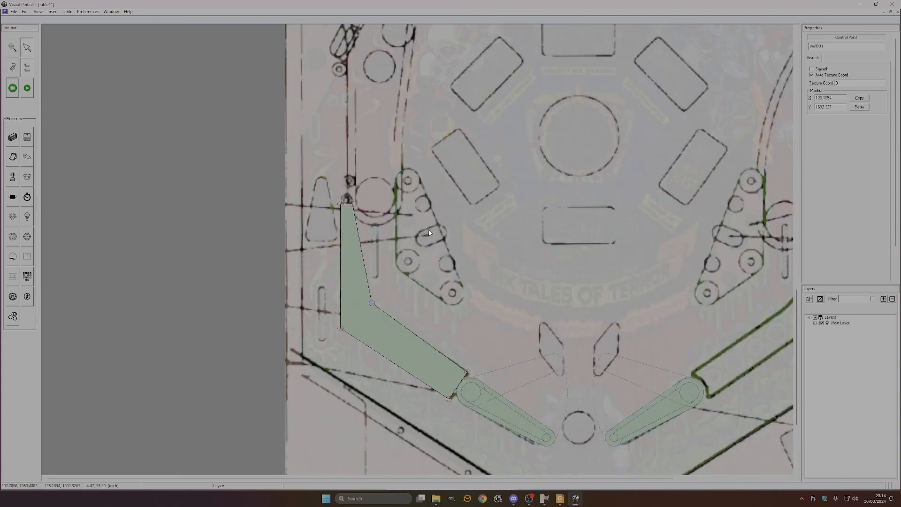
Step: Show the elements as outlines and add a control point on the wall's upper inner edge where the guide's curve begins
click(38, 11)
click(52, 44)
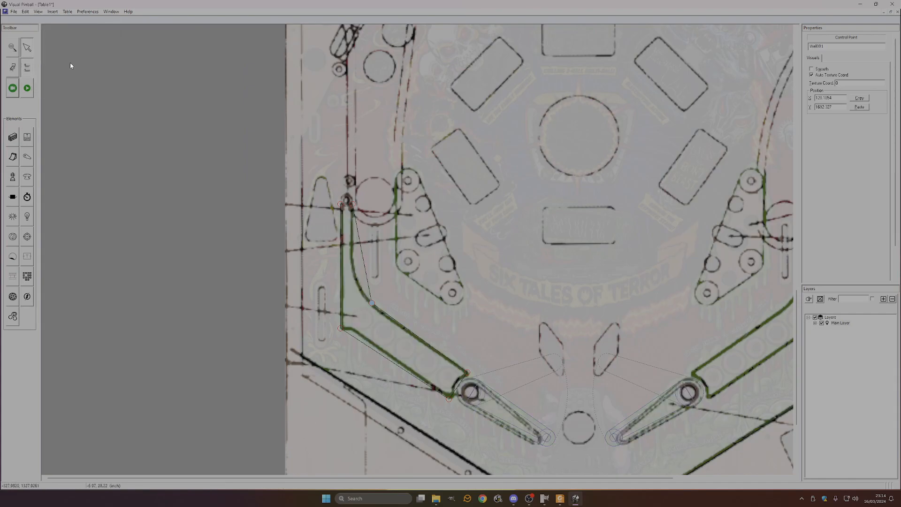
scroll(368, 275, up, 1)
right_click(421, 238)
click(427, 248)
drag(421, 238, 402, 215)
Step: Add a control point midway along the wall's inner curve and move it onto the blueprint's guide line
click(433, 291)
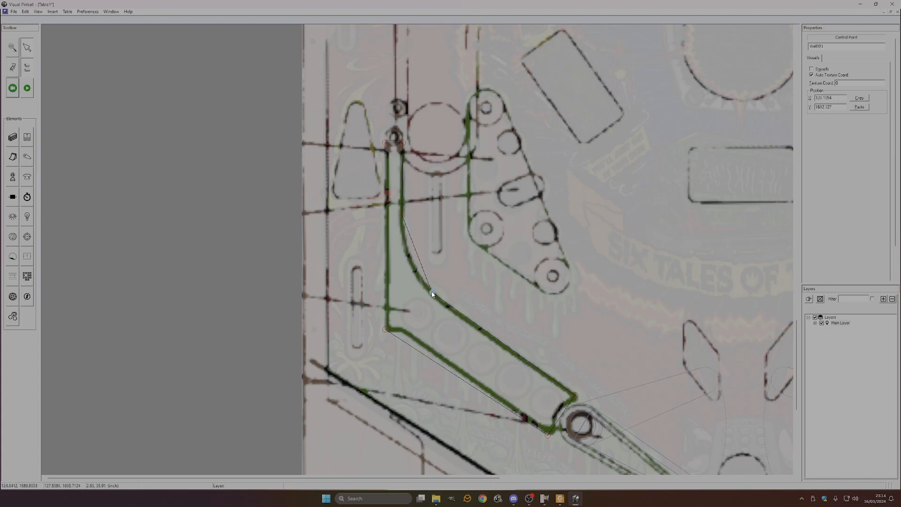
right_click(418, 262)
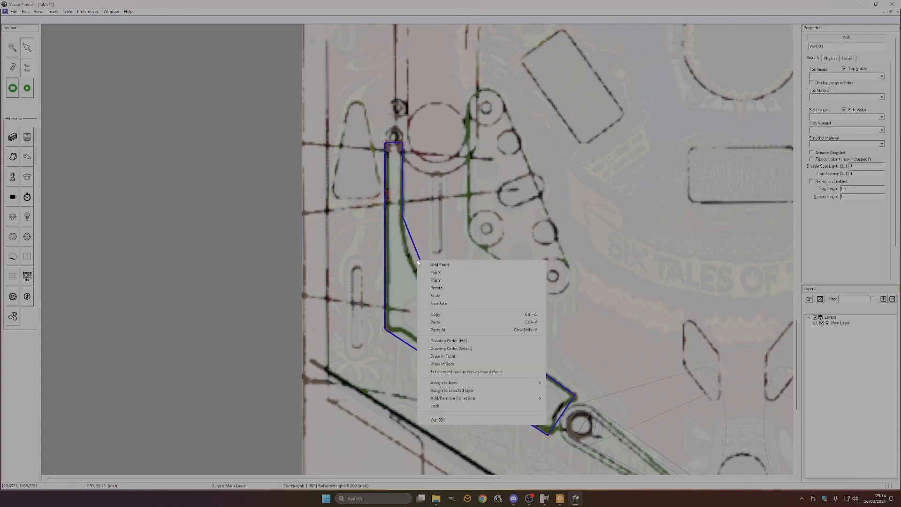
click(425, 272)
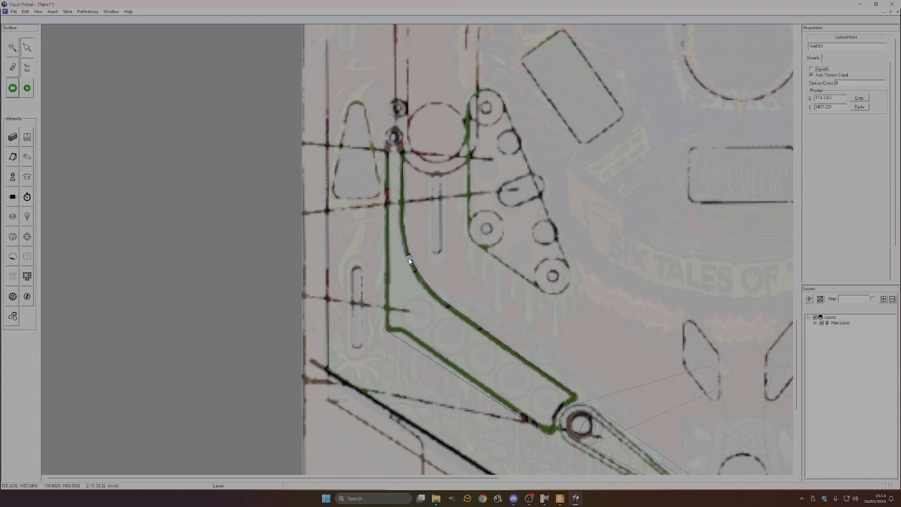
click(406, 259)
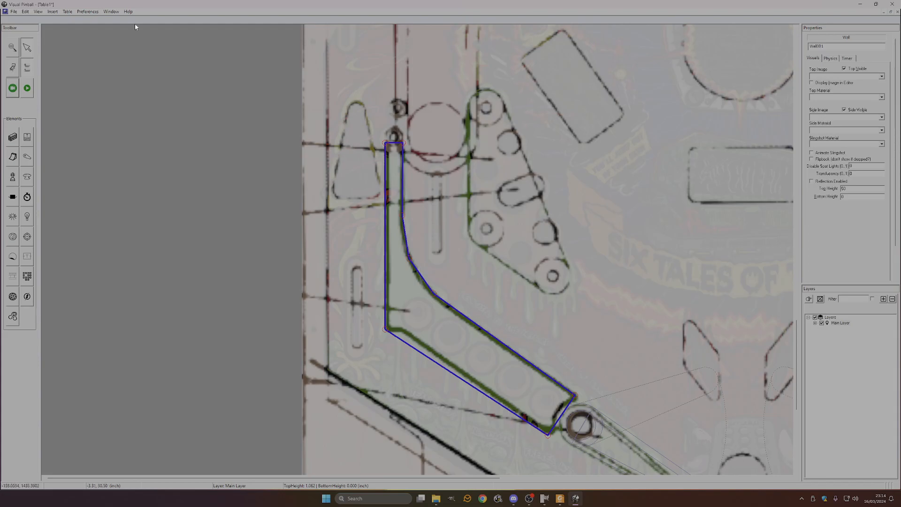
Step: Show the elements filled and make the wall's mid-curve control point smooth
click(38, 11)
click(43, 21)
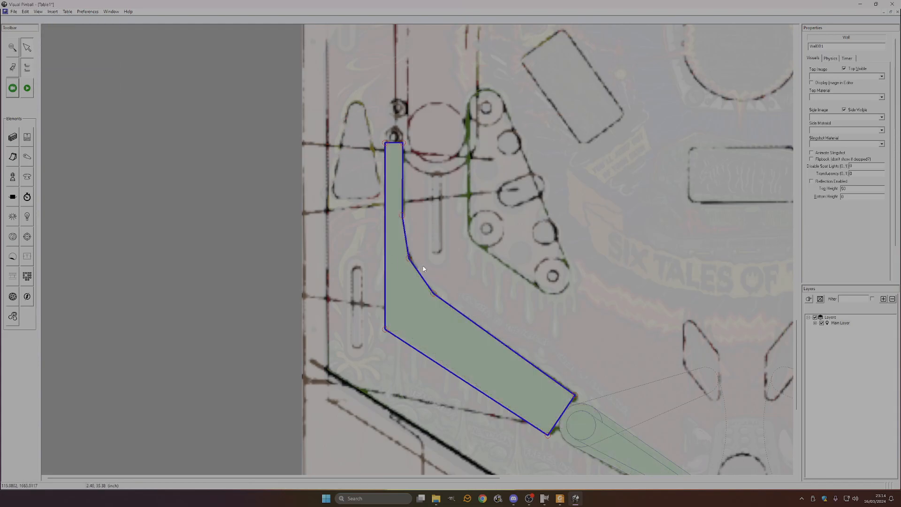
click(408, 261)
right_click(408, 261)
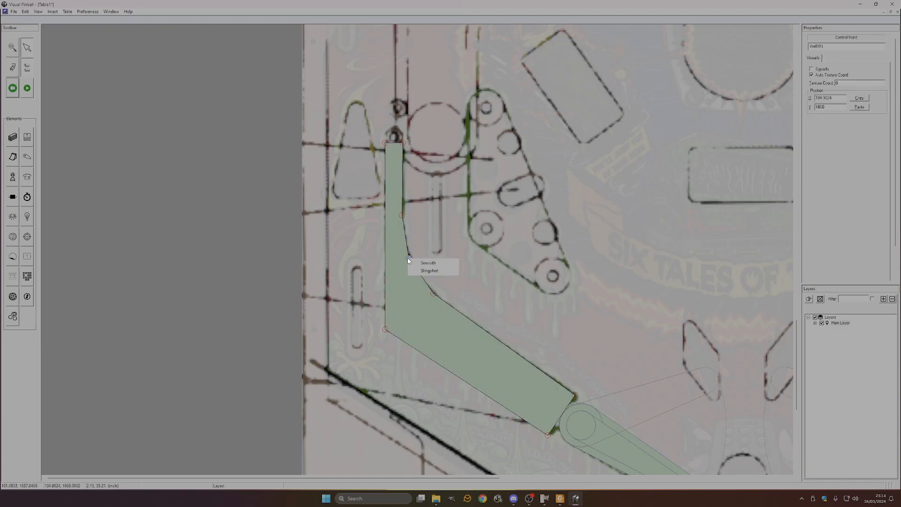
click(421, 263)
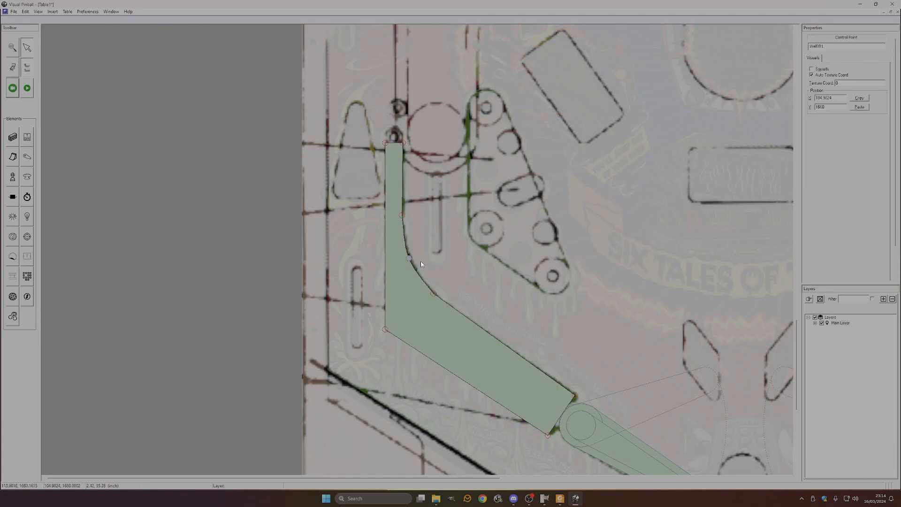
Step: Fine-tune the inner curve by moving the bend's control point slightly down the slope along the blueprint line
drag(409, 260, 408, 258)
click(434, 295)
drag(435, 293, 435, 295)
scroll(438, 300, up, 2)
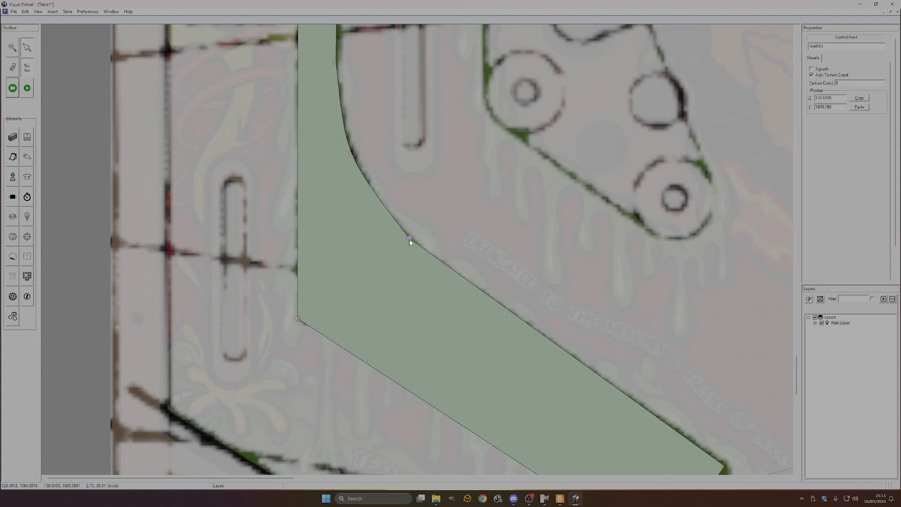
click(402, 254)
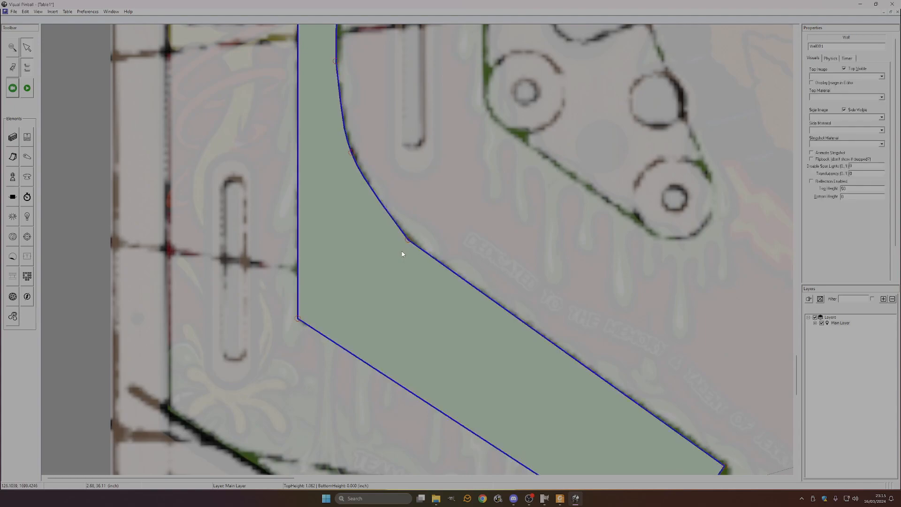
click(459, 227)
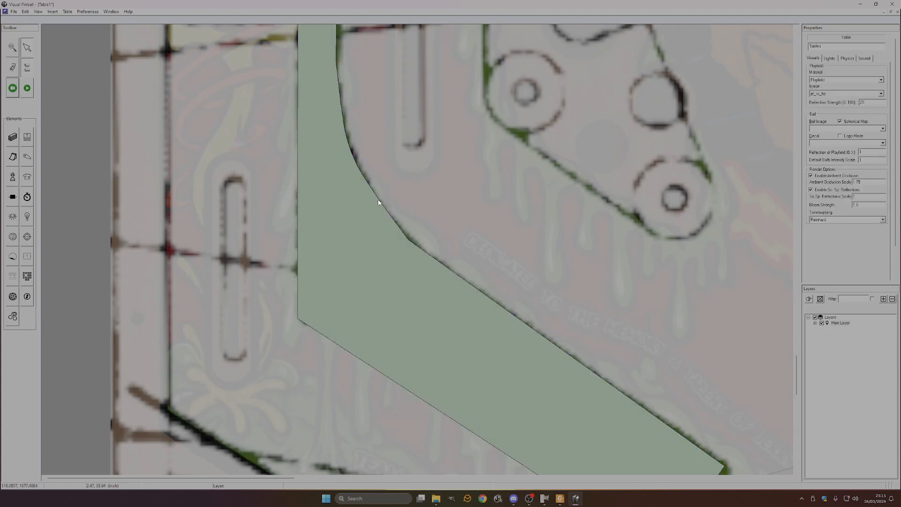
click(408, 243)
click(418, 249)
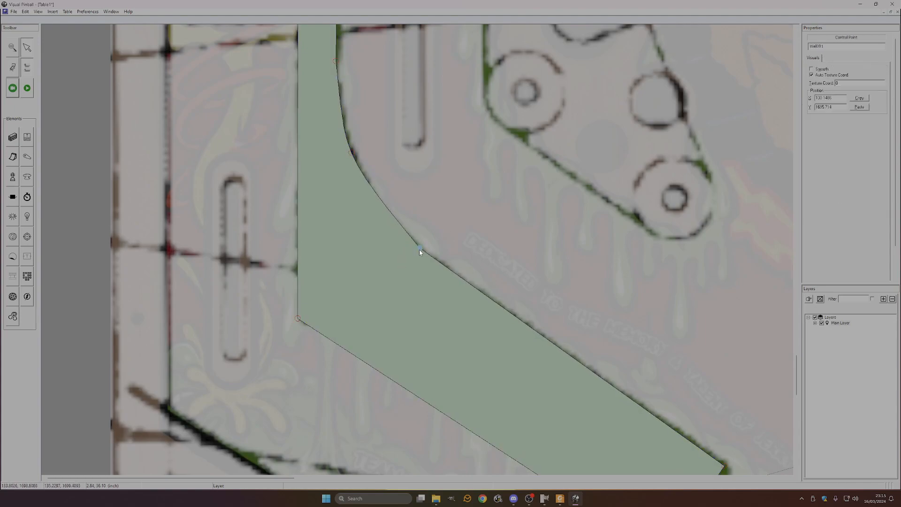
mouse_move(420, 252)
mouse_down()
mouse_move(430, 267)
mouse_move(421, 252)
mouse_move(428, 255)
mouse_up()
Step: Add a control point just above the inner bend and smooth the transition into the straight slope
click(421, 249)
right_click(417, 243)
click(419, 251)
click(416, 241)
right_click(416, 242)
click(420, 248)
Step: Add a smooth control point at the upper start of the inner curve and reposition the mid-curve point
drag(351, 153, 360, 172)
right_click(336, 76)
click(342, 78)
click(336, 72)
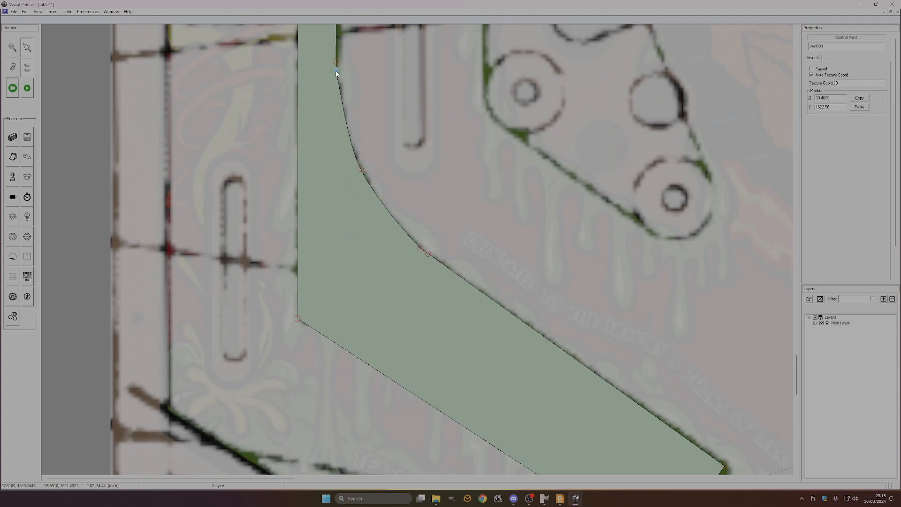
right_click(336, 75)
click(345, 76)
drag(361, 168, 351, 139)
right_click(366, 194)
click(382, 199)
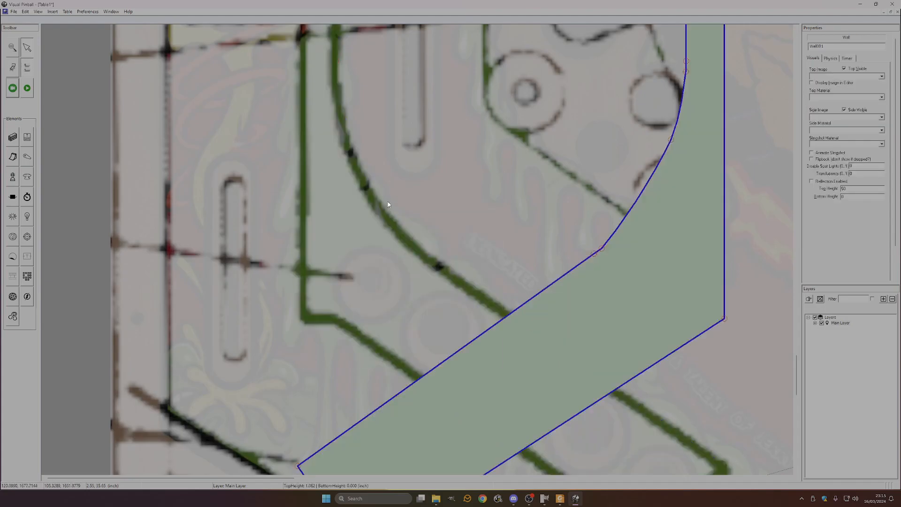
key(ctrl+z)
Step: Add another smooth control point between the mid-curve point and the bend, and align it with the blueprint's curve
right_click(382, 197)
click(392, 202)
drag(383, 198, 376, 202)
right_click(377, 201)
click(390, 204)
scroll(383, 199, down, 1)
scroll(404, 210, up, 1)
scroll(409, 204, up, 1)
click(388, 216)
drag(388, 226, 388, 227)
Step: Show the elements as outlines, add a control point on the wall's flipper-end edge and move it into the guide's recess
scroll(394, 231, down, 2)
scroll(406, 279, down, 4)
scroll(495, 304, up, 2)
scroll(450, 282, down, 2)
scroll(413, 281, up, 3)
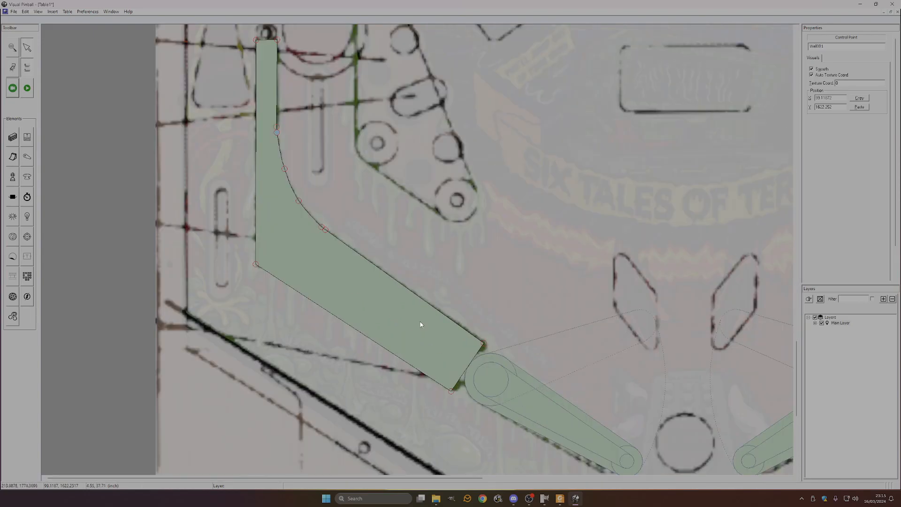
click(38, 11)
click(51, 31)
scroll(463, 312, up, 4)
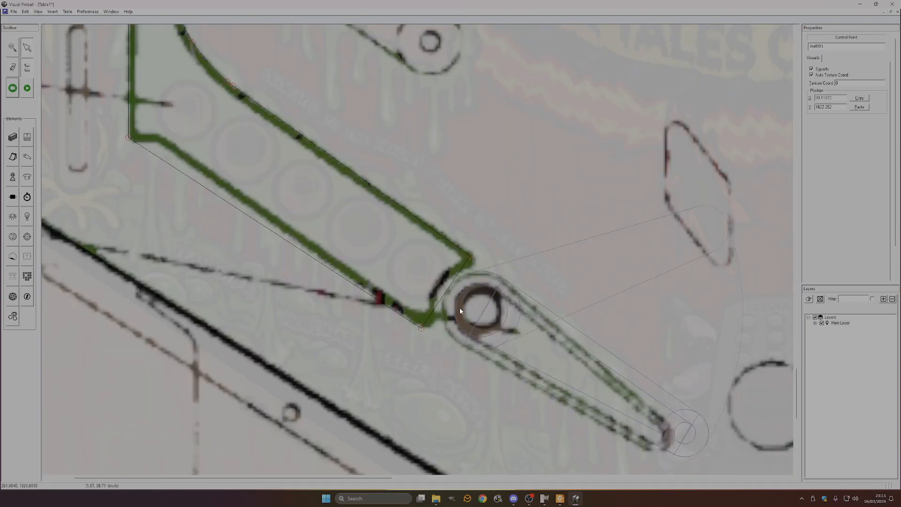
click(418, 217)
right_click(417, 221)
click(431, 225)
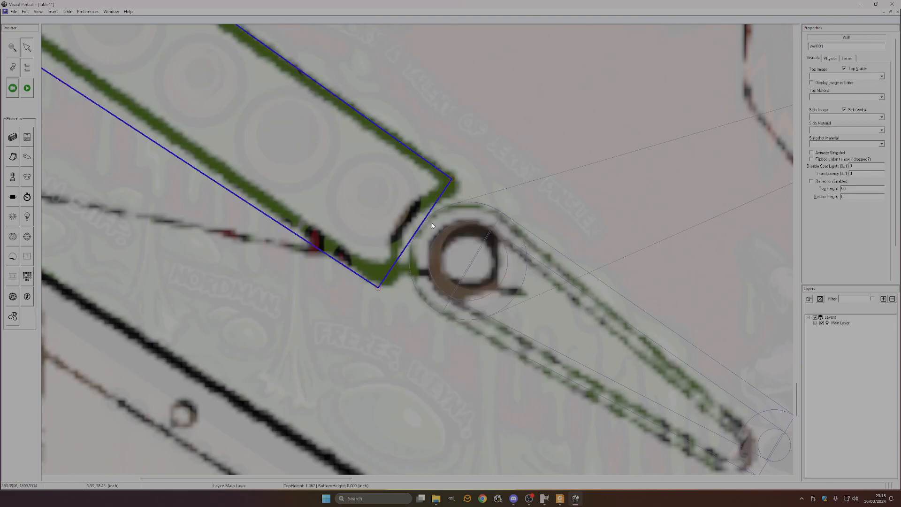
drag(422, 224, 405, 218)
Step: Realign the wall's two flipper-end corners with the blueprint and add a control point just below the upper corner
drag(378, 287, 383, 289)
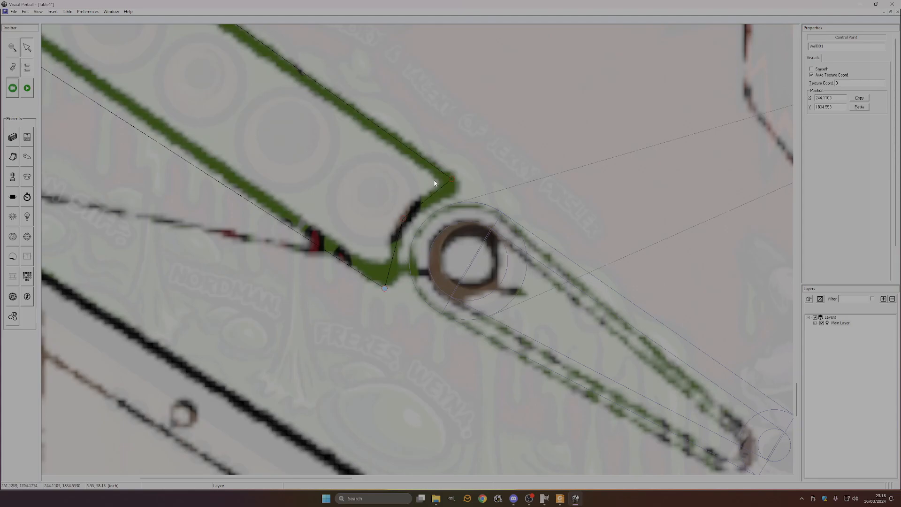
drag(452, 178, 456, 181)
right_click(444, 185)
key(Escape)
click(460, 180)
right_click(463, 187)
key(Escape)
right_click(440, 198)
key(Escape)
click(440, 200)
right_click(439, 200)
click(453, 203)
drag(464, 188, 462, 189)
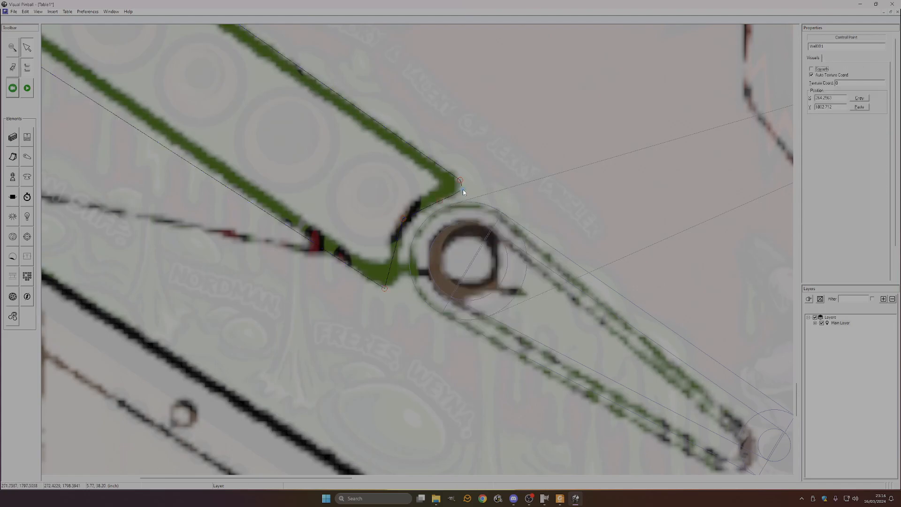
Step: Add control points along the wall's concave edge facing the left flipper, following the guide's recess
click(404, 219)
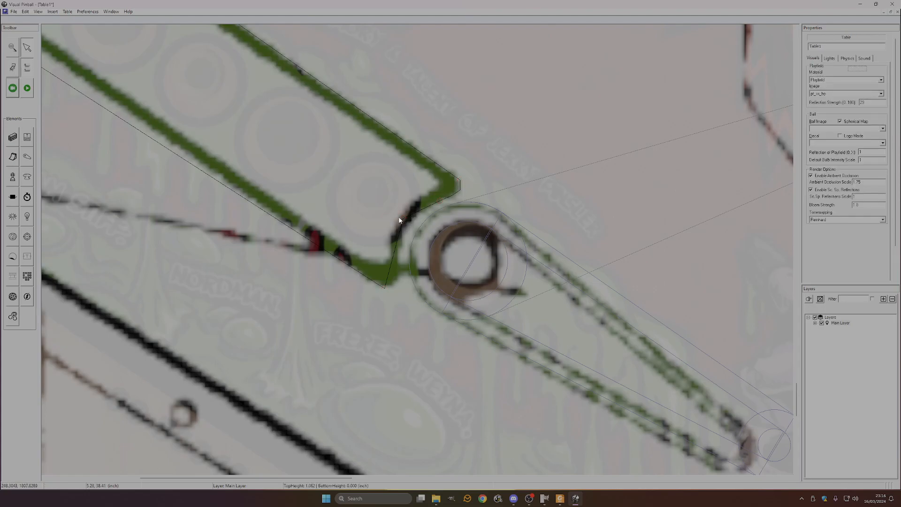
click(407, 216)
right_click(409, 217)
click(390, 244)
right_click(390, 244)
click(398, 244)
Step: Shape the wall's lower tip beside the left flipper by moving its control points onto the guide's corner
drag(398, 244, 398, 280)
right_click(386, 264)
click(392, 267)
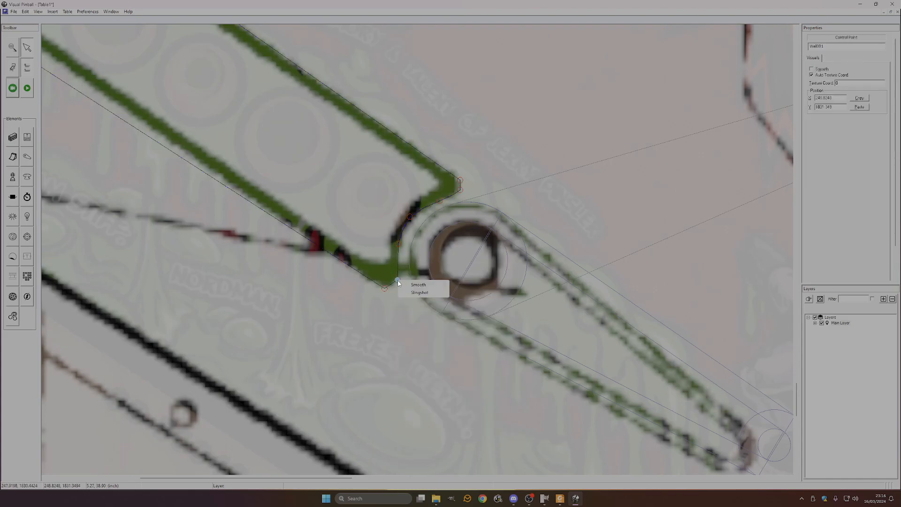
click(384, 288)
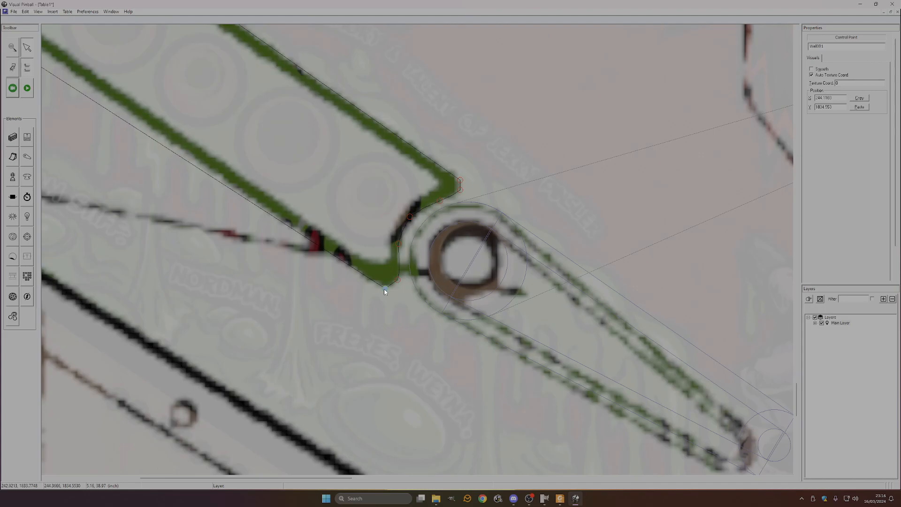
drag(397, 281, 384, 286)
Step: Add a control point on the wall's long lower edge and move it to the guide's bend near the outer corner
scroll(399, 248, down, 1)
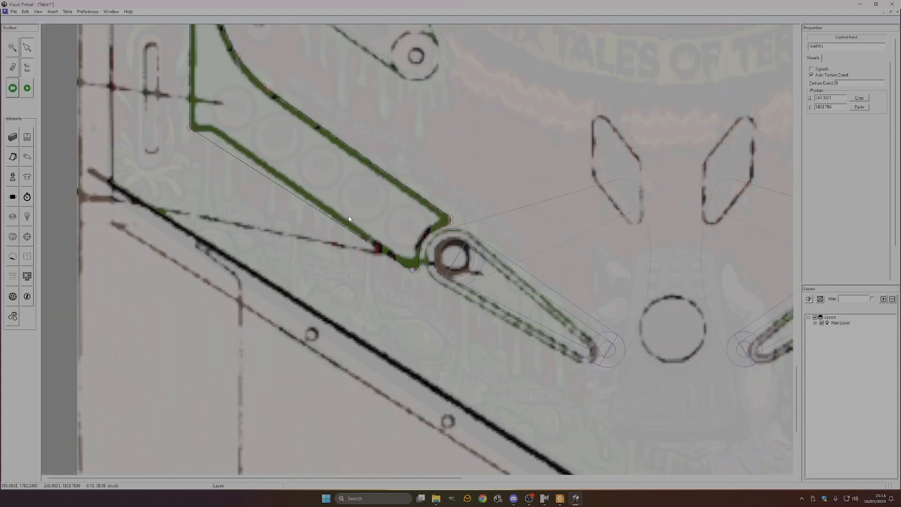
scroll(235, 149, up, 1)
scroll(415, 240, up, 1)
drag(334, 241, 394, 252)
click(359, 253)
double_click(365, 262)
click(335, 244)
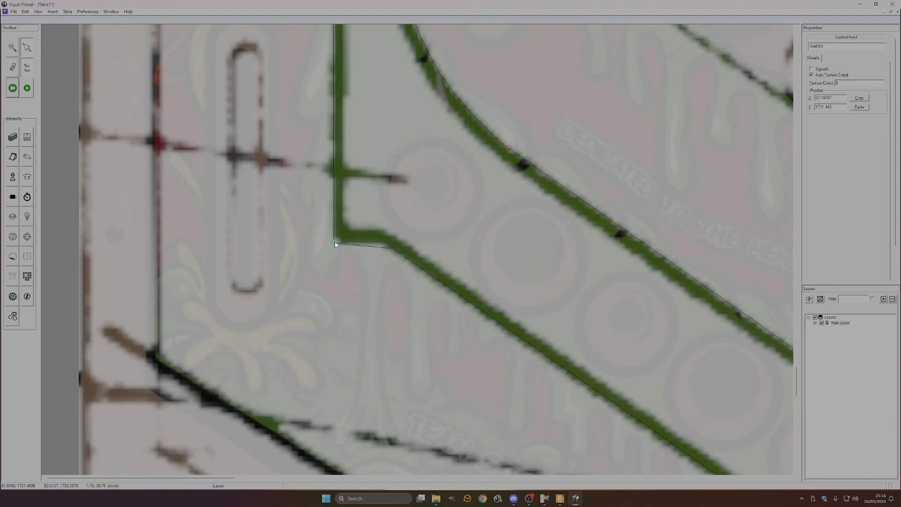
Step: Add control points around the wall's outer lower corner and its adjacent bend to follow the guide's short bottom edge
right_click(352, 240)
click(375, 242)
click(343, 245)
click(375, 244)
right_click(377, 244)
click(394, 248)
click(378, 244)
click(342, 244)
click(335, 240)
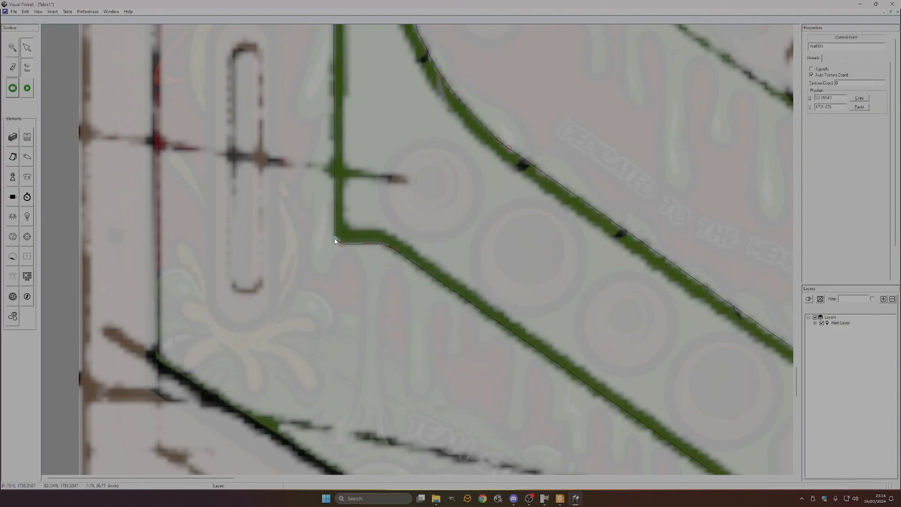
Step: Realign the wall's upper corners with the edges of the blueprint's guide below the post
scroll(353, 218, up, 6)
scroll(376, 234, up, 2)
click(360, 244)
scroll(361, 244, up, 3)
drag(332, 134, 384, 135)
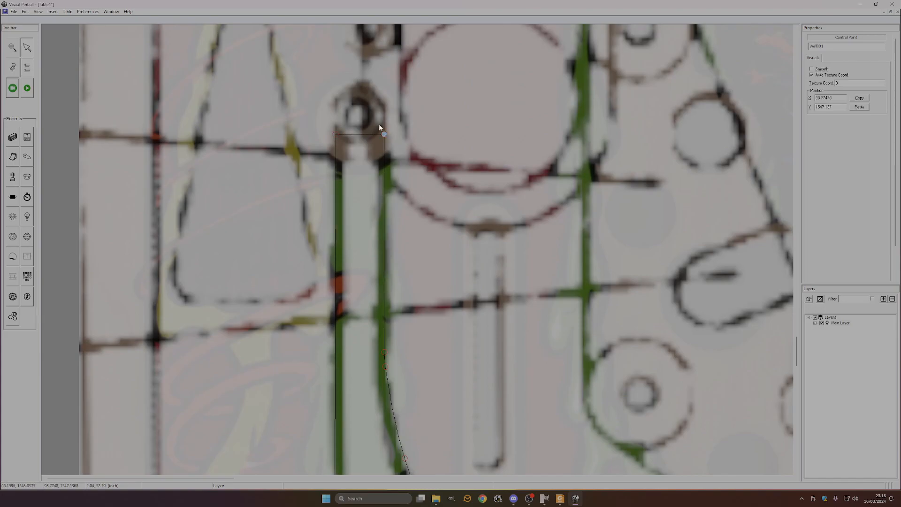
Step: Lock the finished left guide wall and show the elements filled
scroll(378, 123, down, 1)
scroll(416, 246, up, 1)
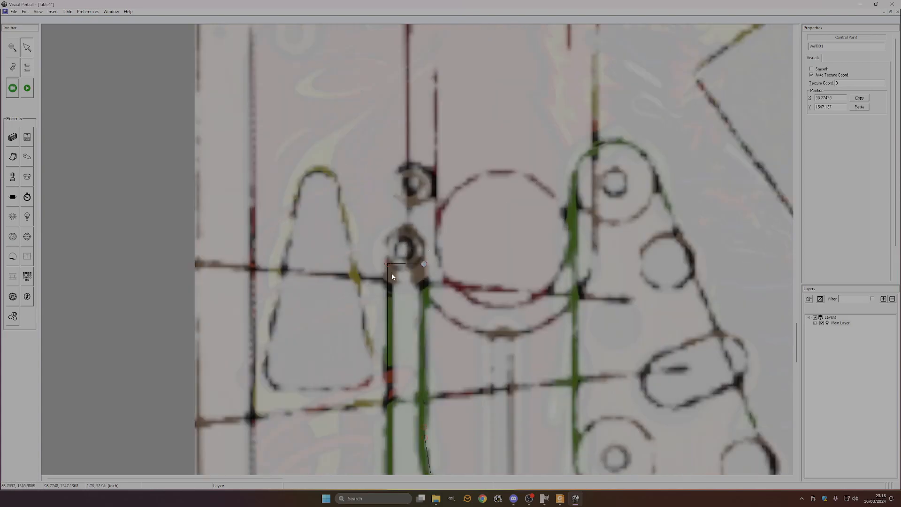
right_click(414, 282)
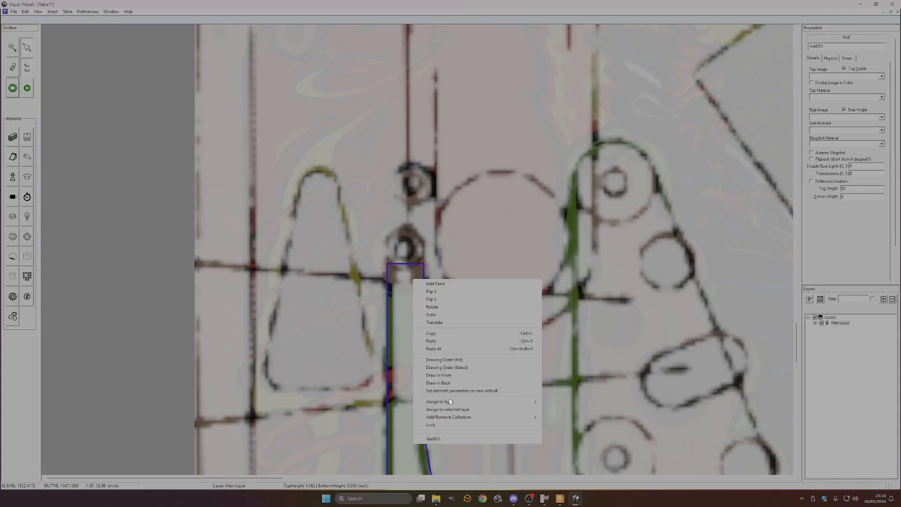
click(443, 424)
scroll(441, 188, down, 1)
click(39, 12)
click(46, 20)
scroll(412, 268, up, 2)
scroll(479, 307, down, 4)
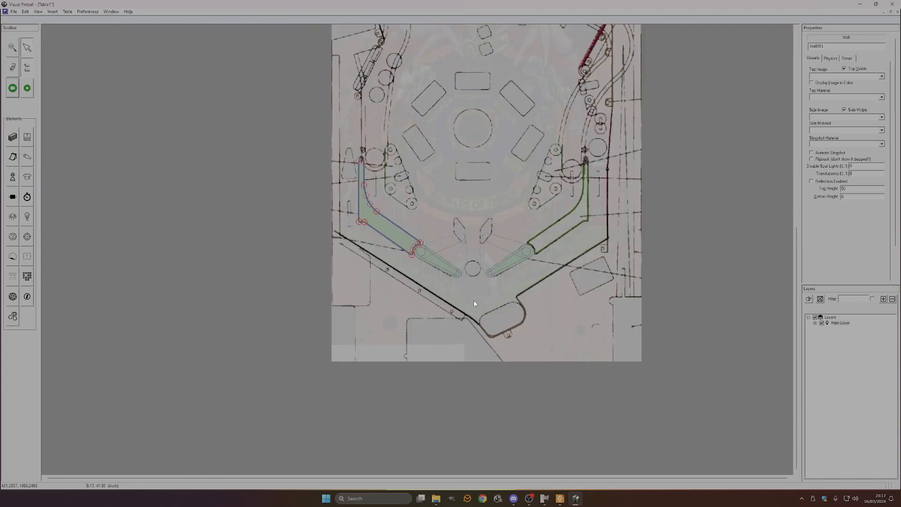
scroll(414, 223, up, 2)
scroll(372, 262, up, 1)
scroll(374, 264, down, 1)
click(515, 237)
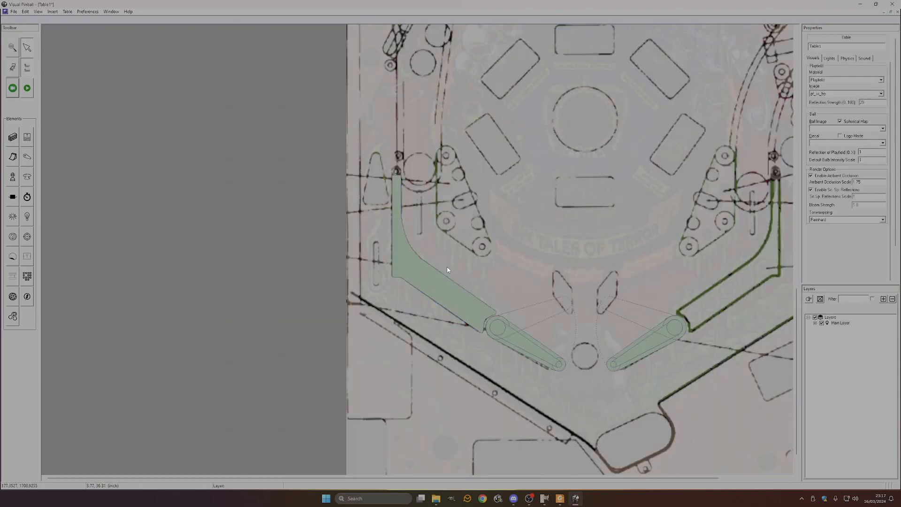
Step: Straighten the wall's outer vertical edge by setting the X position of its upper and lower control points to 83
scroll(447, 269, up, 4)
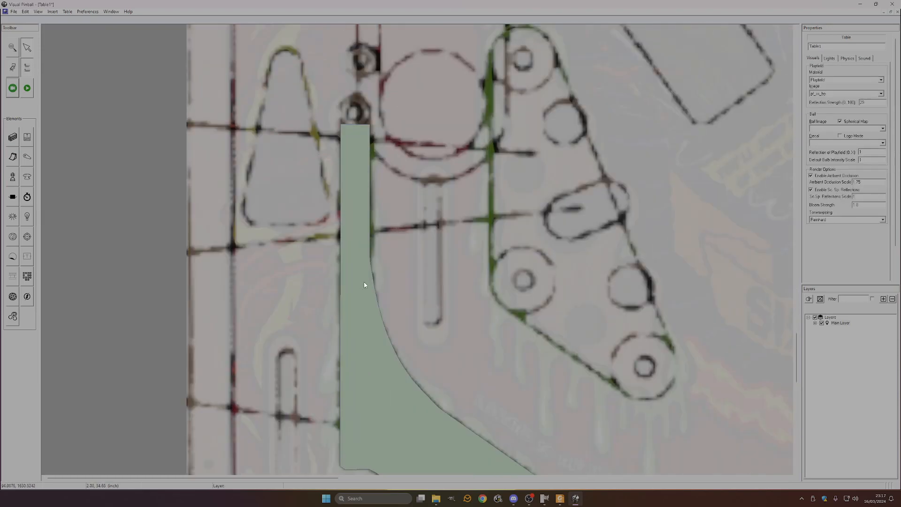
click(365, 285)
click(340, 126)
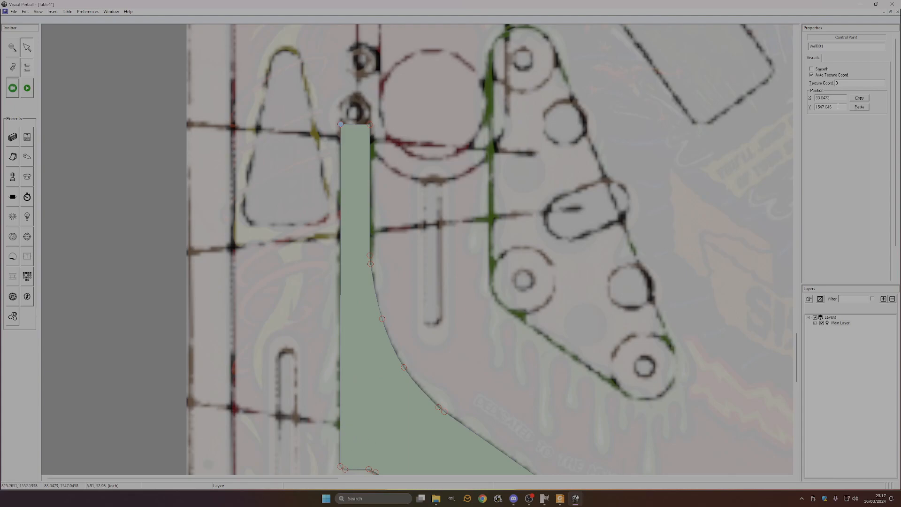
click(340, 467)
click(341, 126)
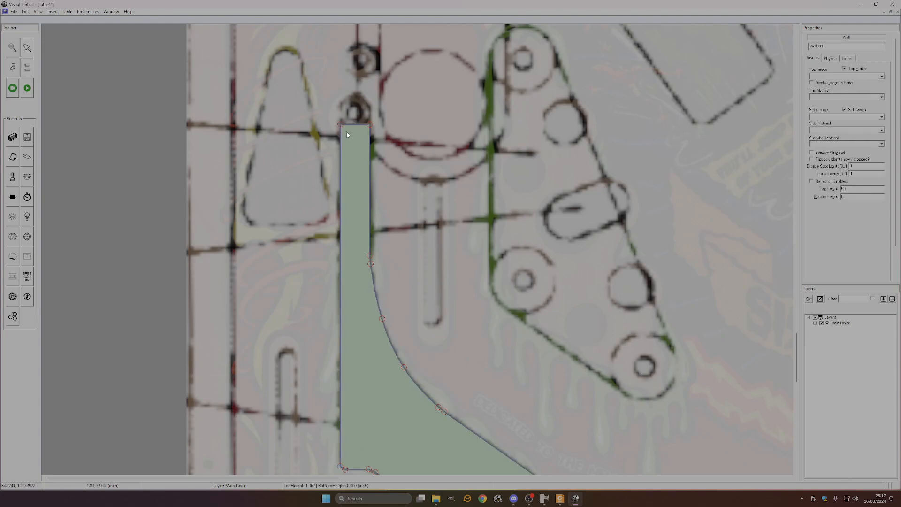
ctrl+click(340, 468)
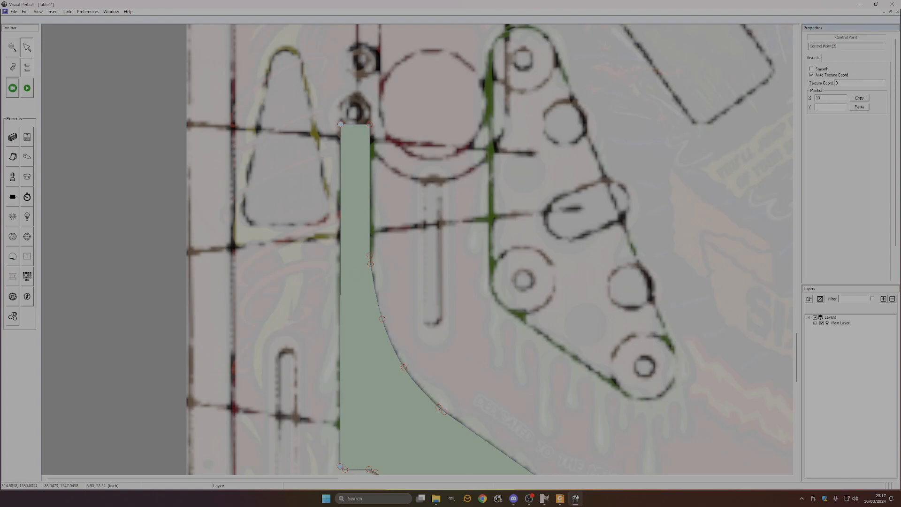
Step: Straighten the wall's inner vertical edge by setting the X position of its upper and lower control points to 98.7
click(370, 125)
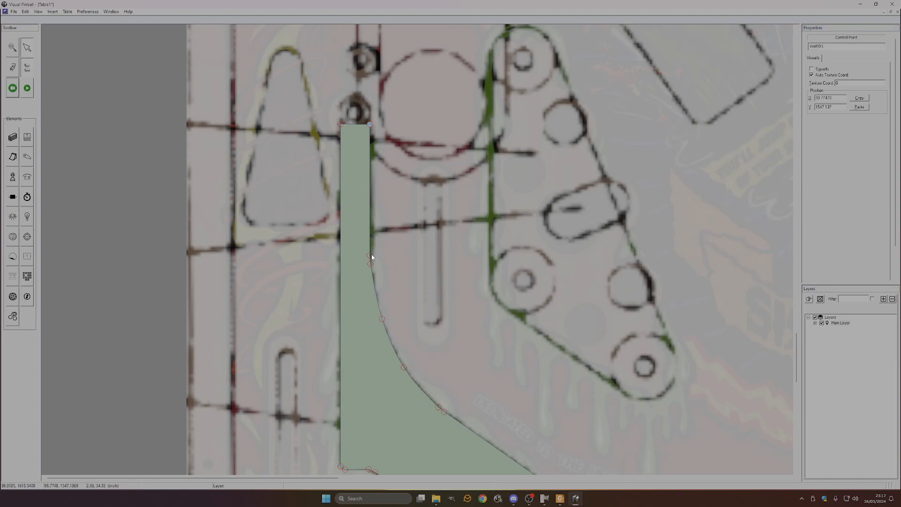
click(371, 257)
ctrl+click(370, 125)
click(828, 99)
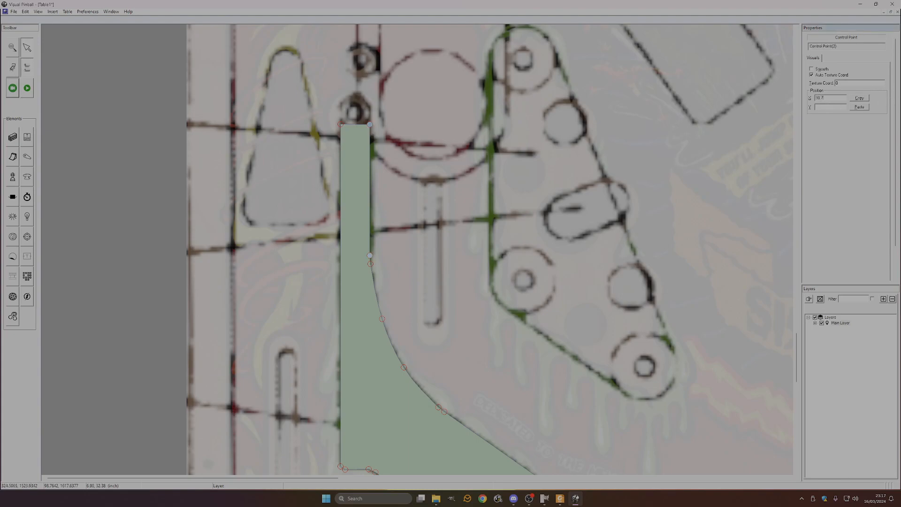
Step: Level the left guide wall's top edge by setting the Y position of its two upper control points to 1547
click(341, 124)
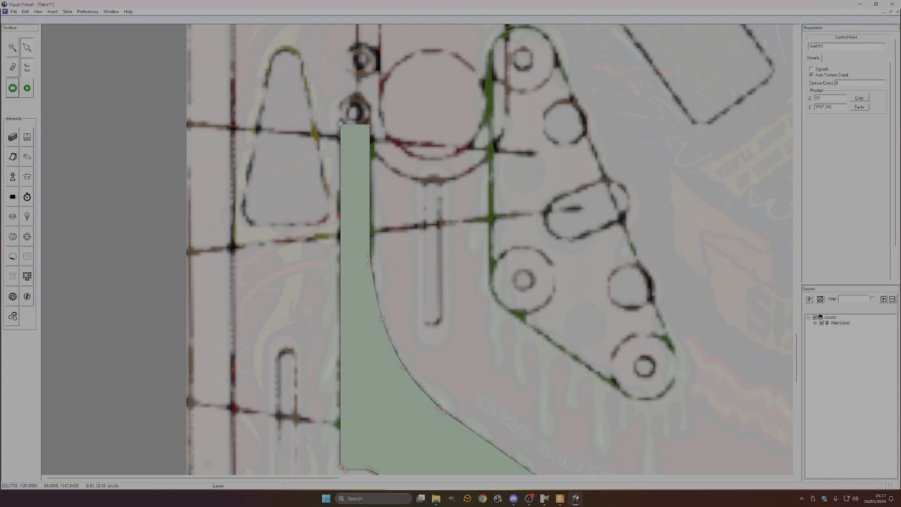
shift+click(370, 125)
click(839, 107)
text(1547)
key(Return)
scroll(398, 368, down, 2)
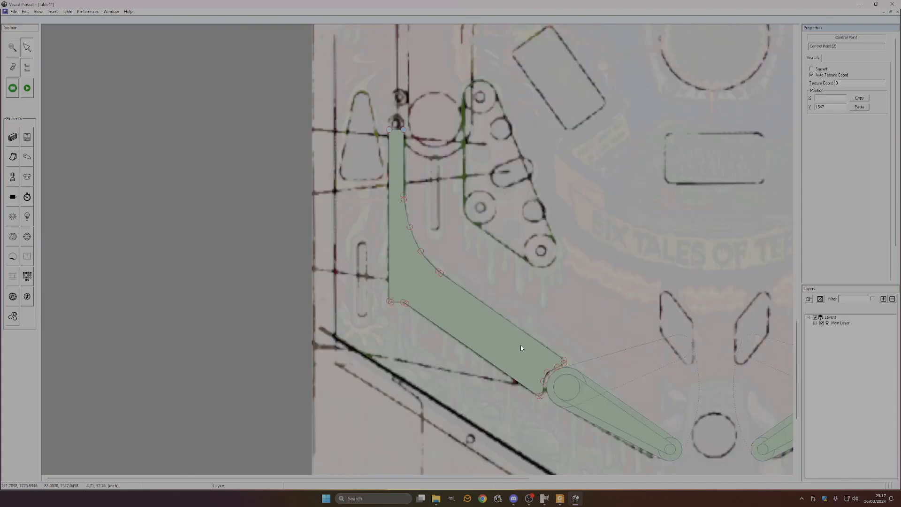
scroll(536, 331, down, 2)
scroll(473, 261, up, 2)
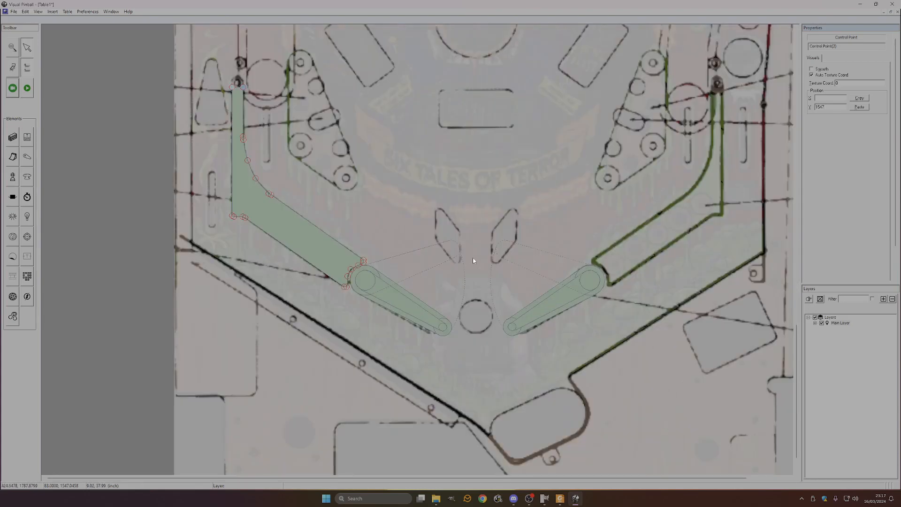
click(388, 202)
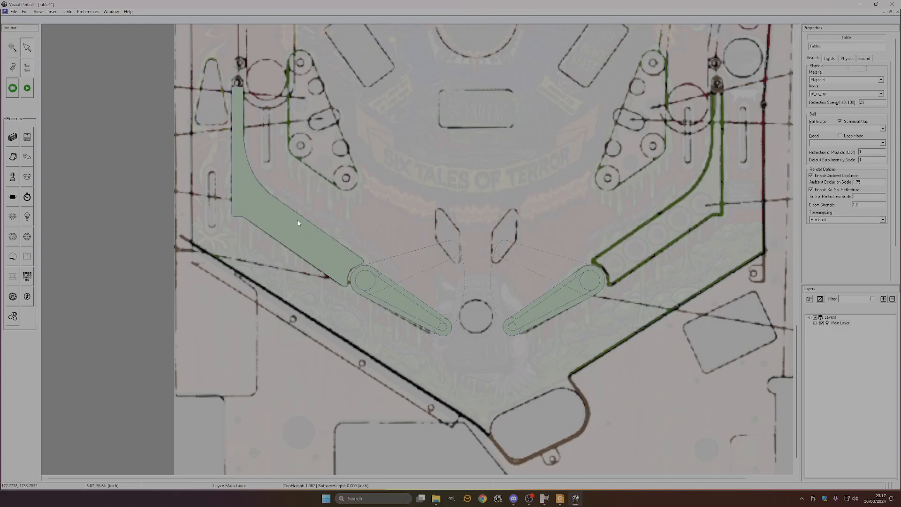
Step: Rename the left guide wall as Wall_Inlane_Left and replace the name in all table elements that use it
click(324, 235)
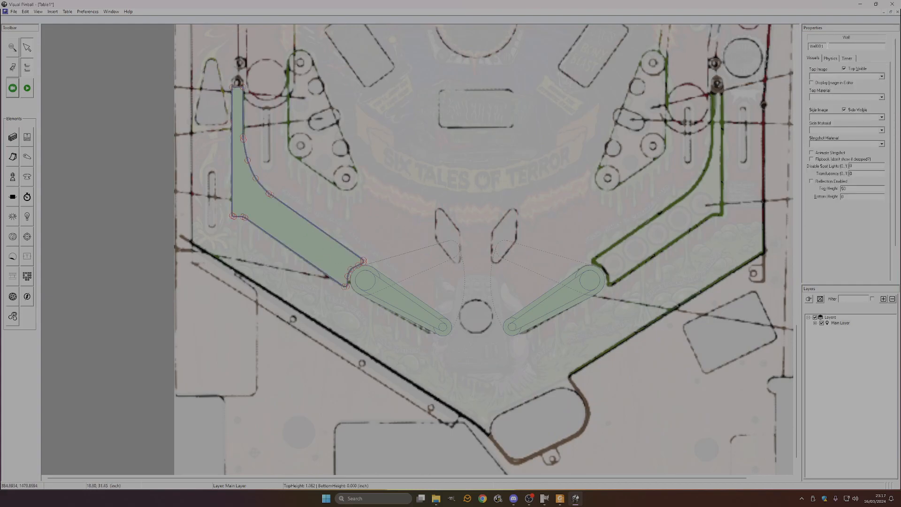
click(827, 46)
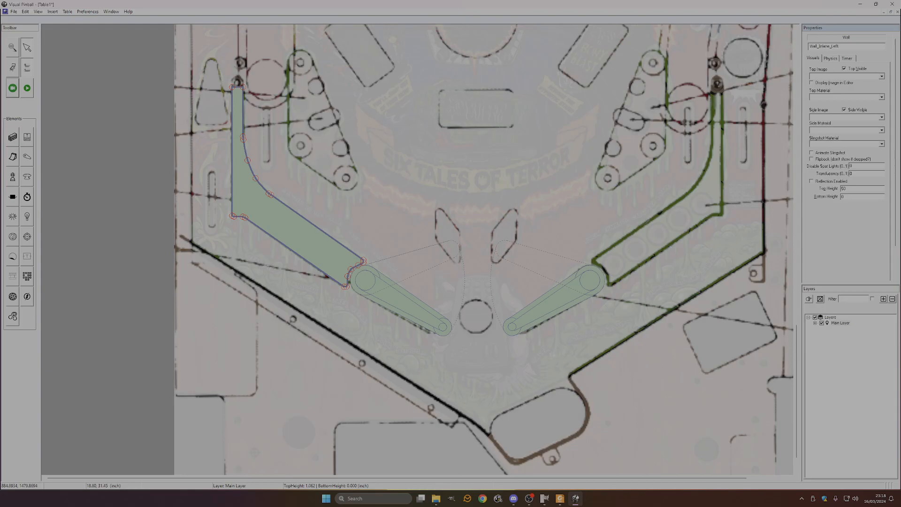
key(ctrl+a)
key(Return)
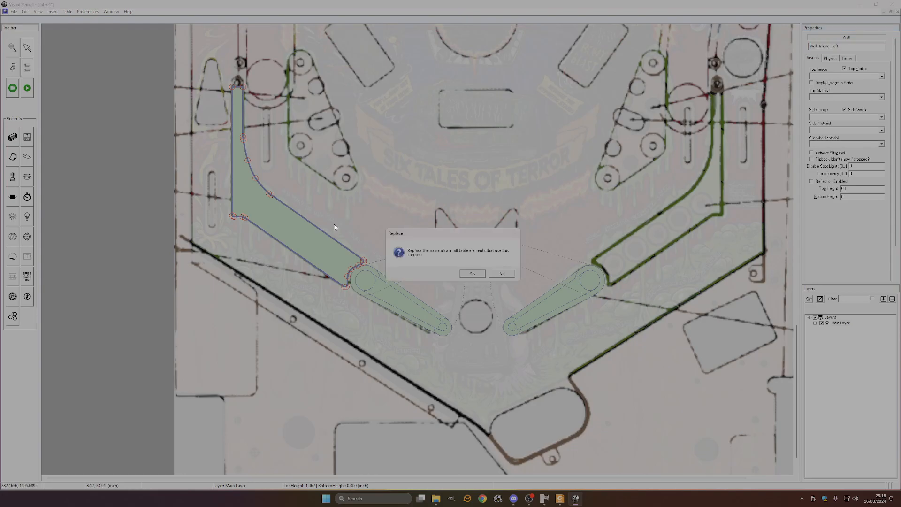
click(472, 274)
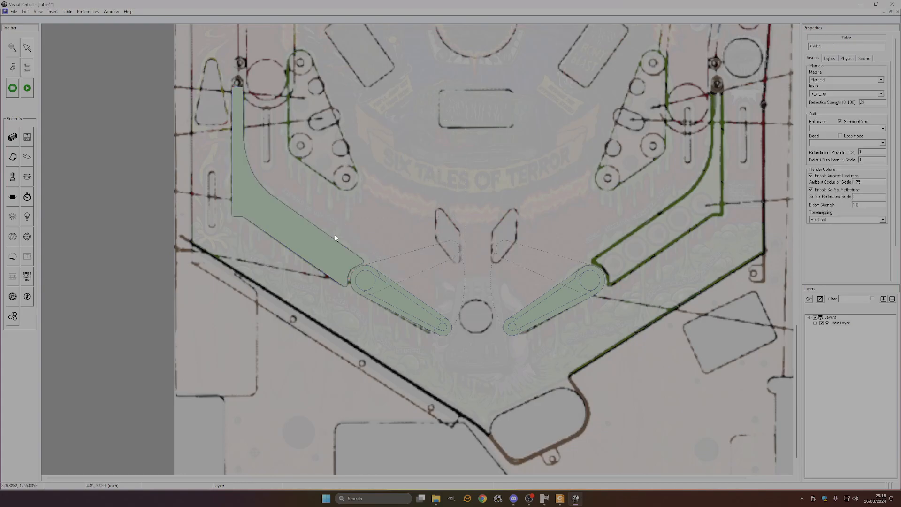
Step: Duplicate the left guide wall in place and name the copy Wall_Inlane_Right, replacing the name in all elements that use it
click(324, 246)
key(ctrl+c)
key(ctrl+v)
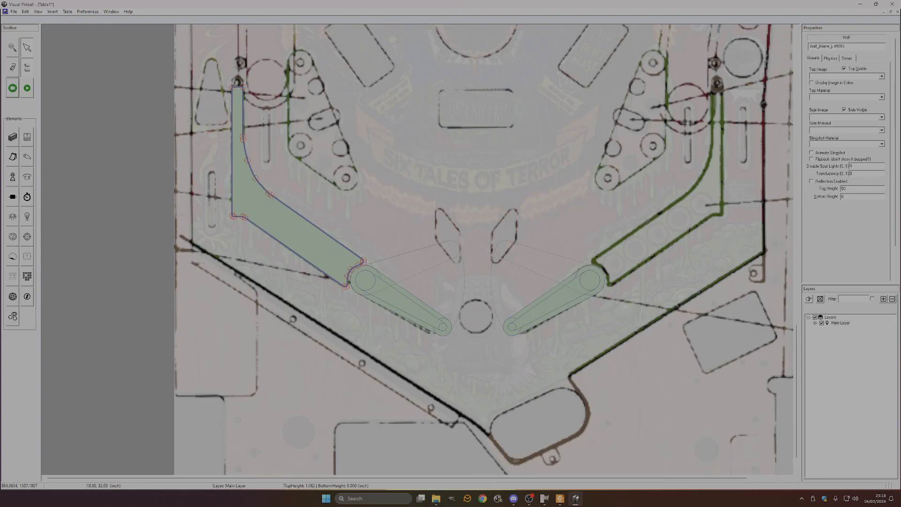
drag(832, 46, 865, 46)
text(Righ)
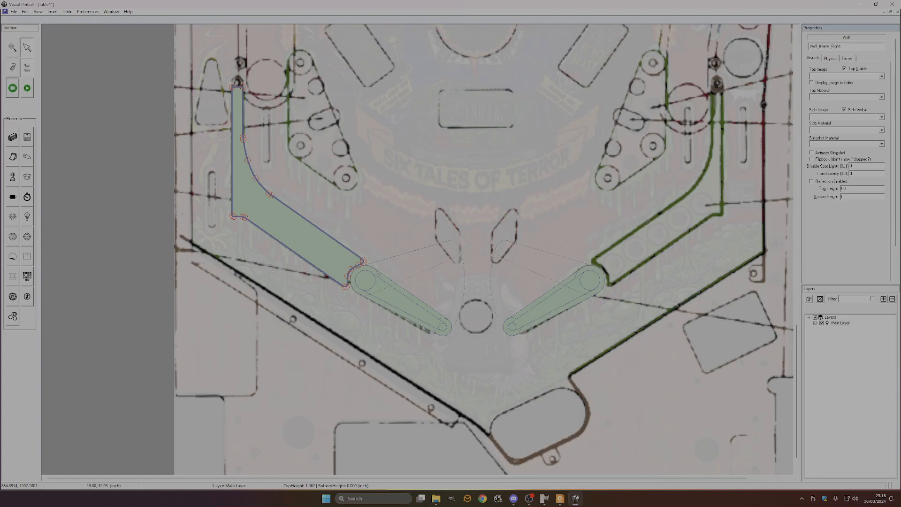
key(Return)
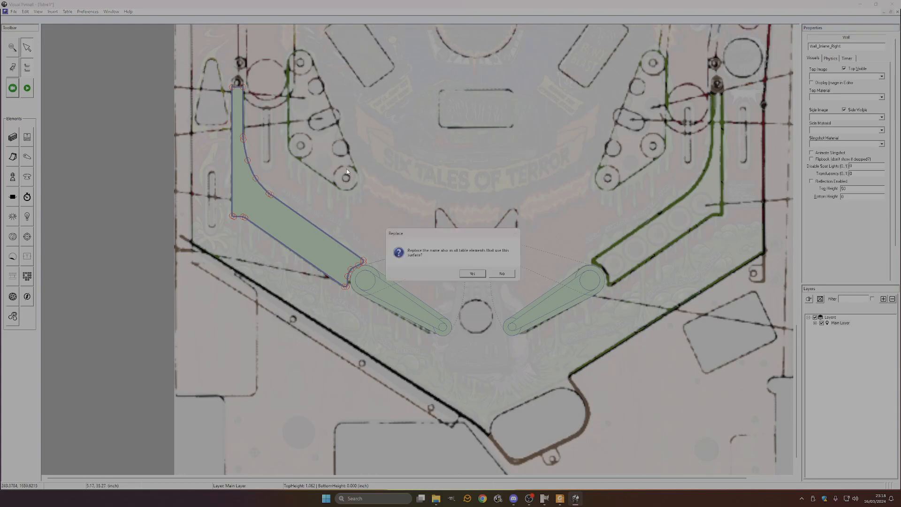
click(472, 274)
Step: Mirror the Wall_Inlane_Right copy horizontally with Flip X
click(318, 246)
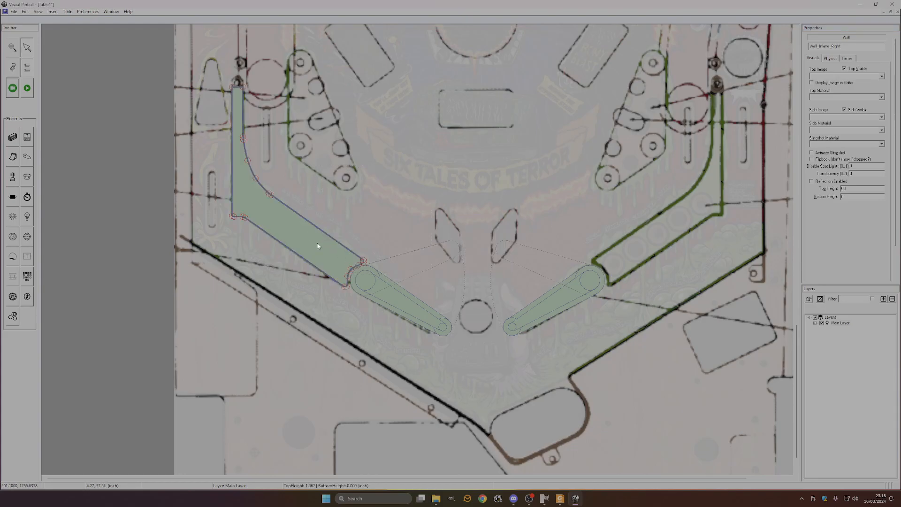
right_click(318, 245)
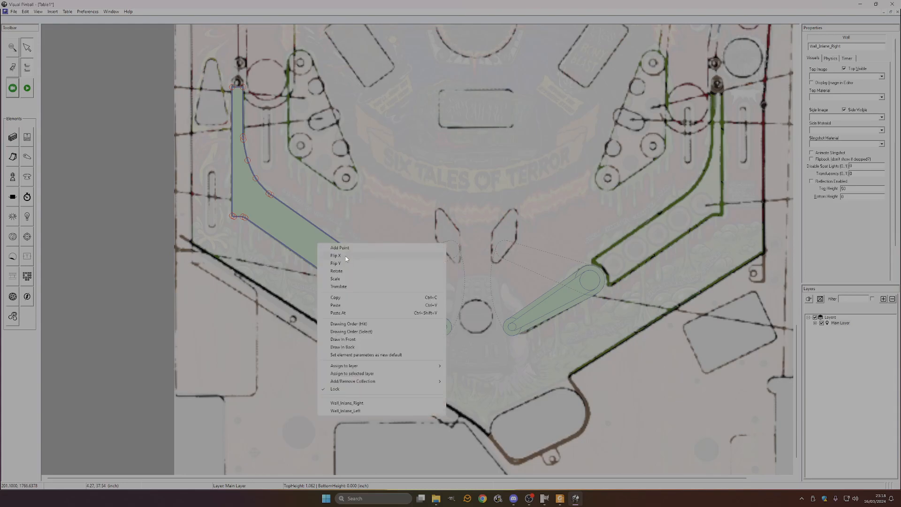
click(346, 259)
Step: Unlock the mirrored wall and nudge it horizontally toward the right lane guide, keeping its vertical position
right_click(330, 223)
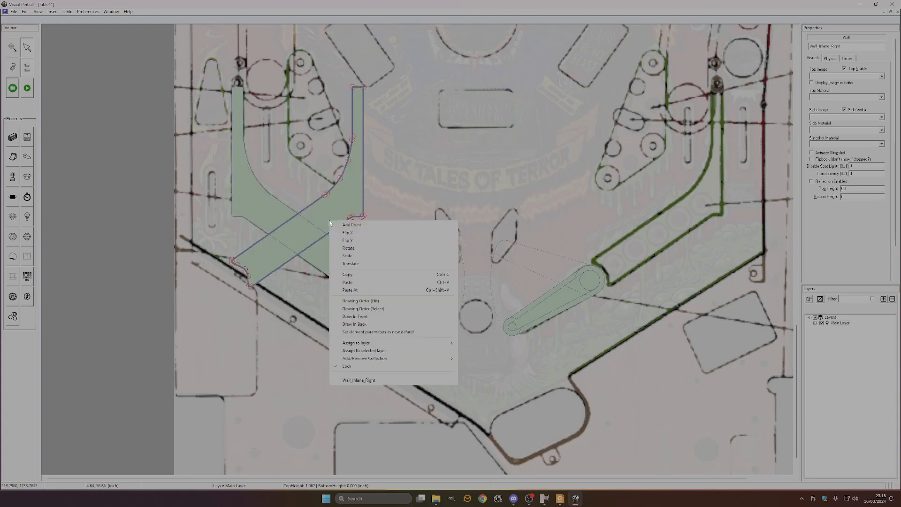
click(376, 366)
key(Down)
key(Up)
key(Right)
key(Right)
key(Right)
key(Right)
key(Right)
key(Right)
key(Right)
key(Right)
key(Right)
key(Right)
key(Right)
key(Right)
key(Right)
key(Right)
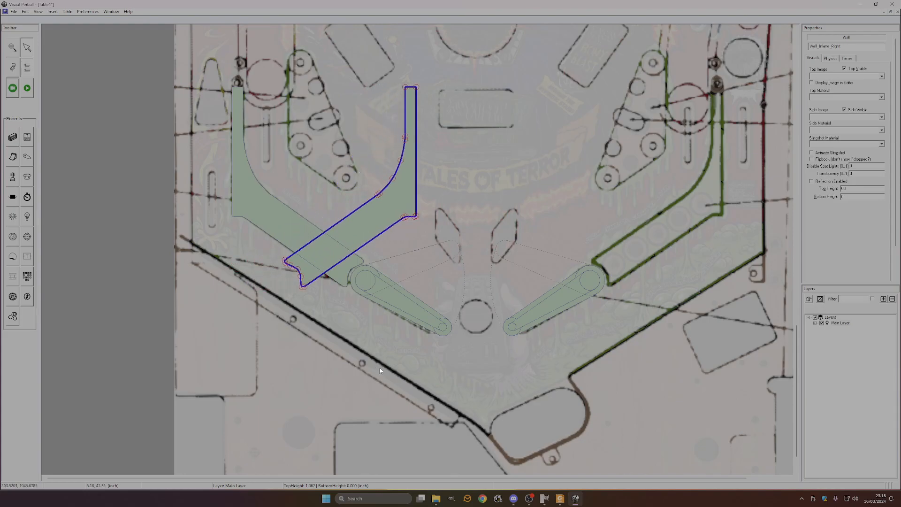
Step: Show the elements without solid fill and move the mirrored wall onto the blueprint's right lane guide outline
click(38, 12)
click(47, 27)
drag(373, 213, 679, 210)
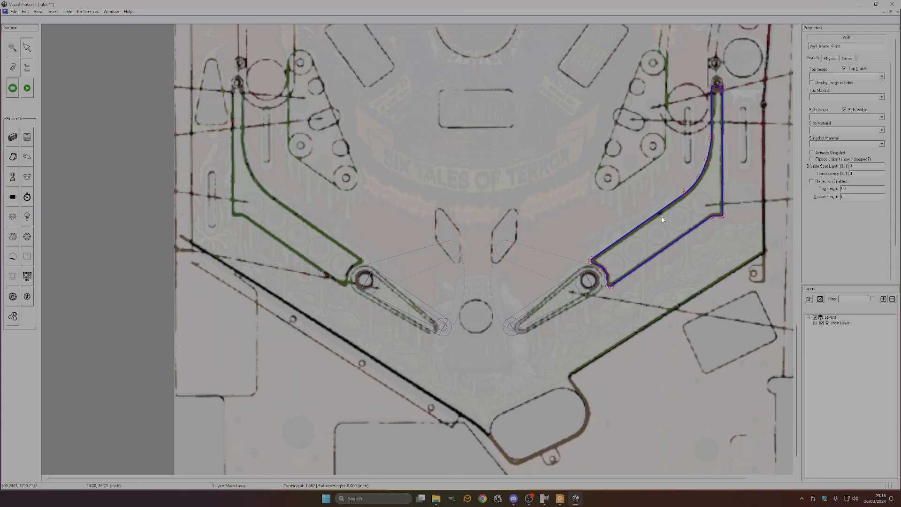
Step: Lock the positioned right guide wall and show the elements with solid fill again
right_click(662, 219)
click(690, 366)
scroll(620, 234, down, 1)
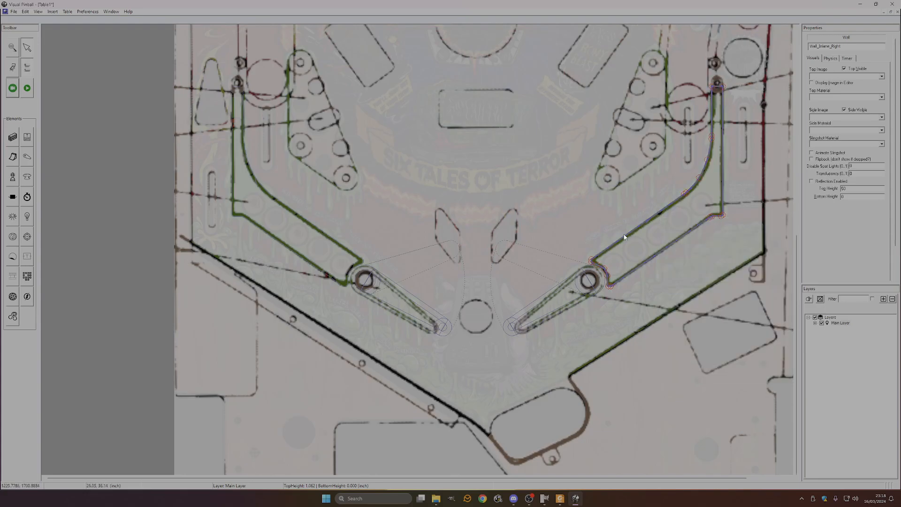
click(38, 11)
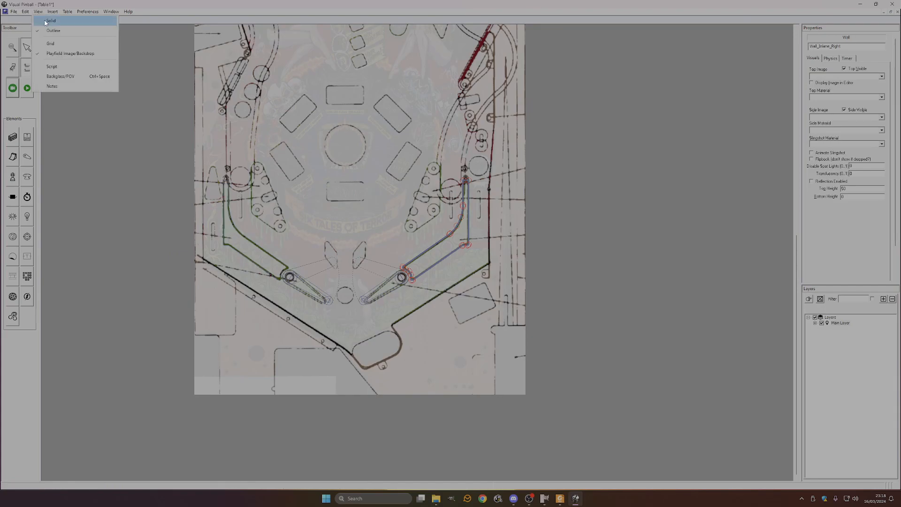
click(47, 22)
scroll(431, 343, up, 1)
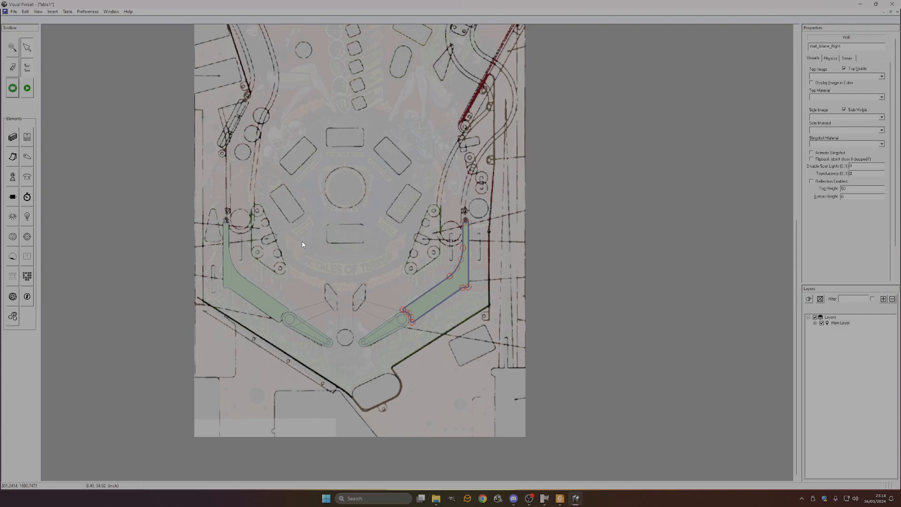
scroll(302, 245, up, 1)
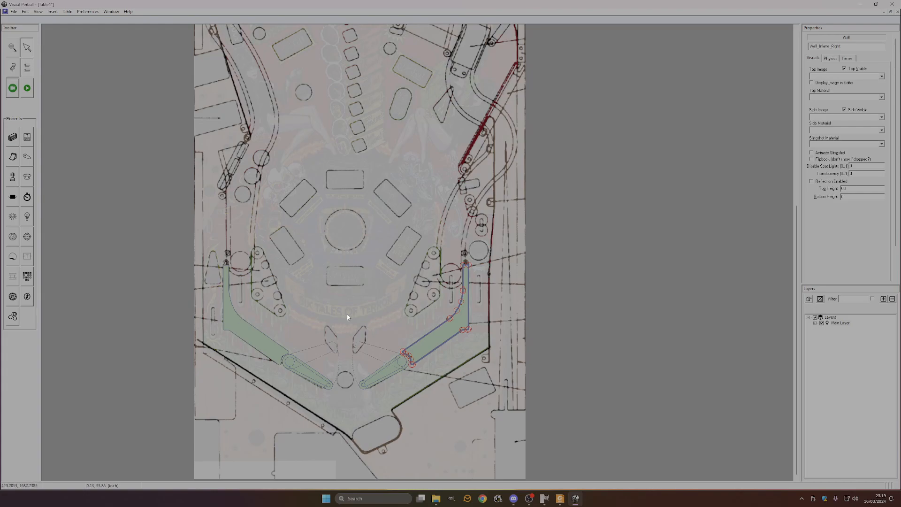
scroll(349, 314, down, 1)
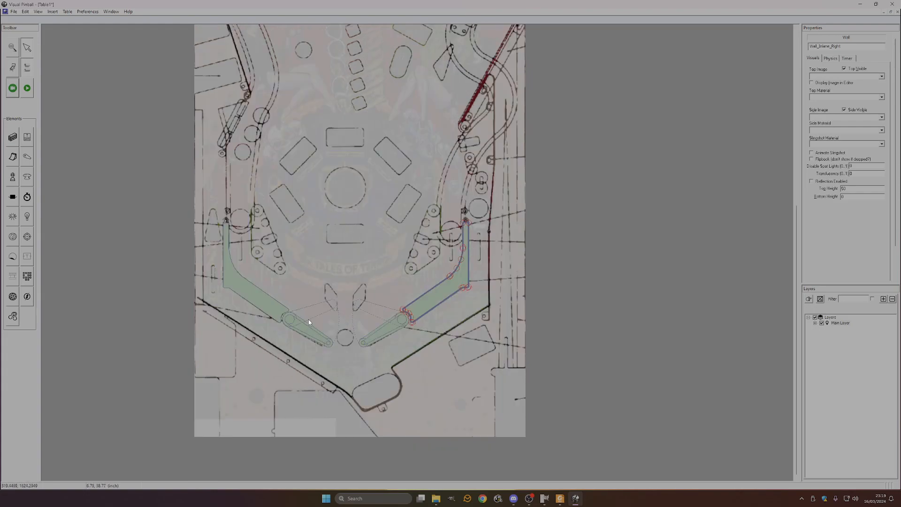
scroll(307, 318, up, 1)
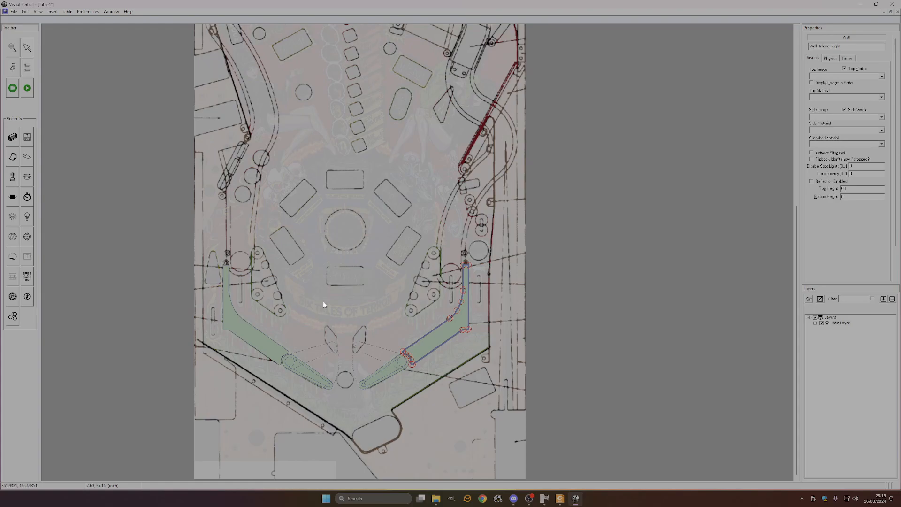
scroll(327, 301, down, 1)
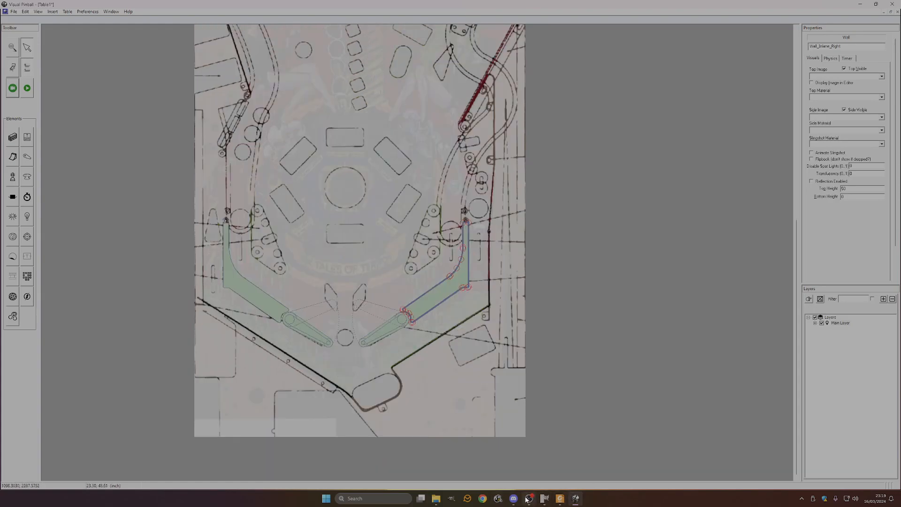